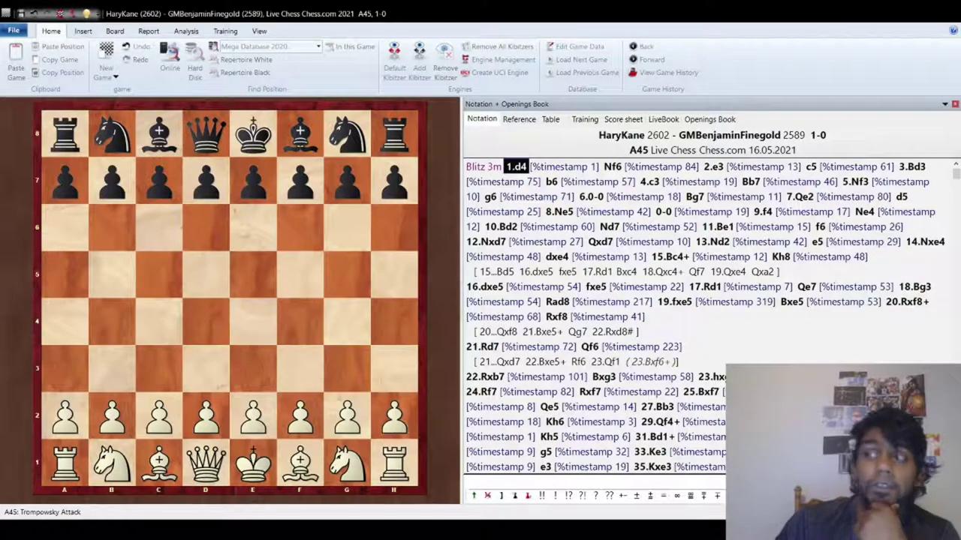
Play 1.d4 on the board and follow the game's main line through 4.c3.
drag(206, 416, 214, 321)
key(Right)
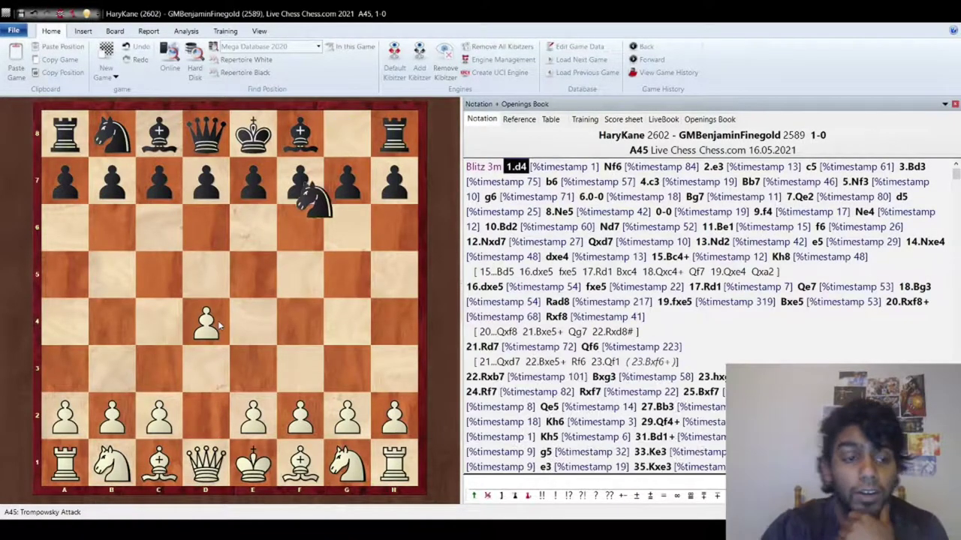
key(Right)
key(Right)
key(Right)
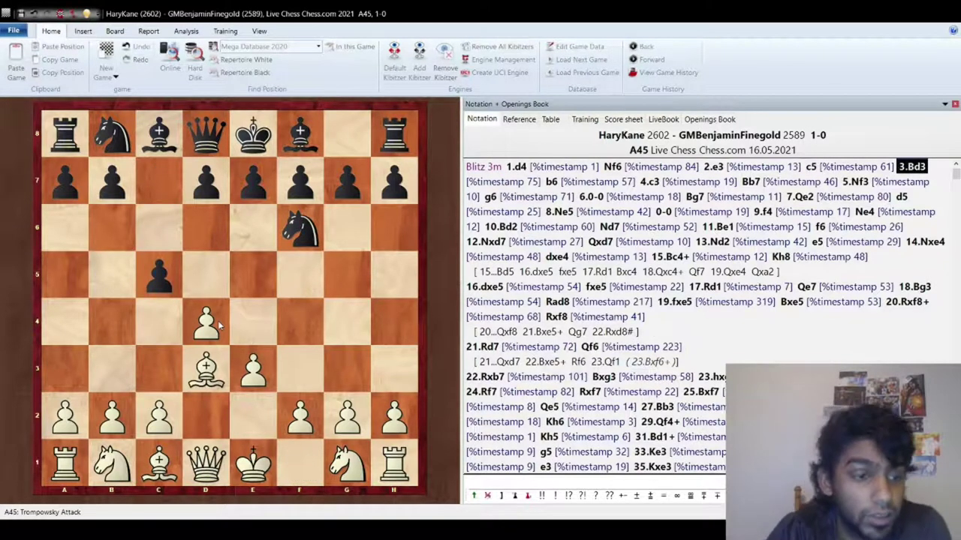
key(Right)
key(Right)
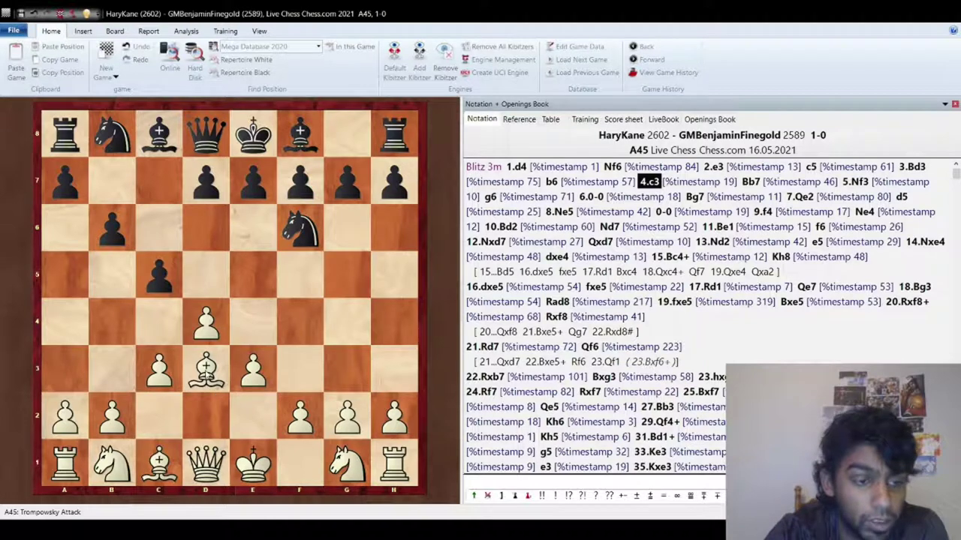
Replay the main line from 4...Bb7 to 7...d5, revisiting the position after 7.Qe2.
key(Right)
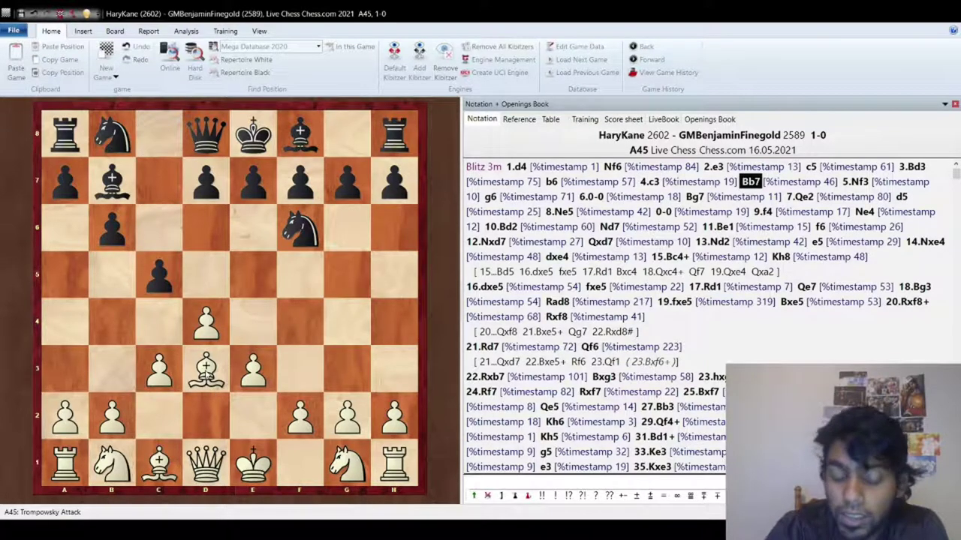
key(Right)
key(Right)
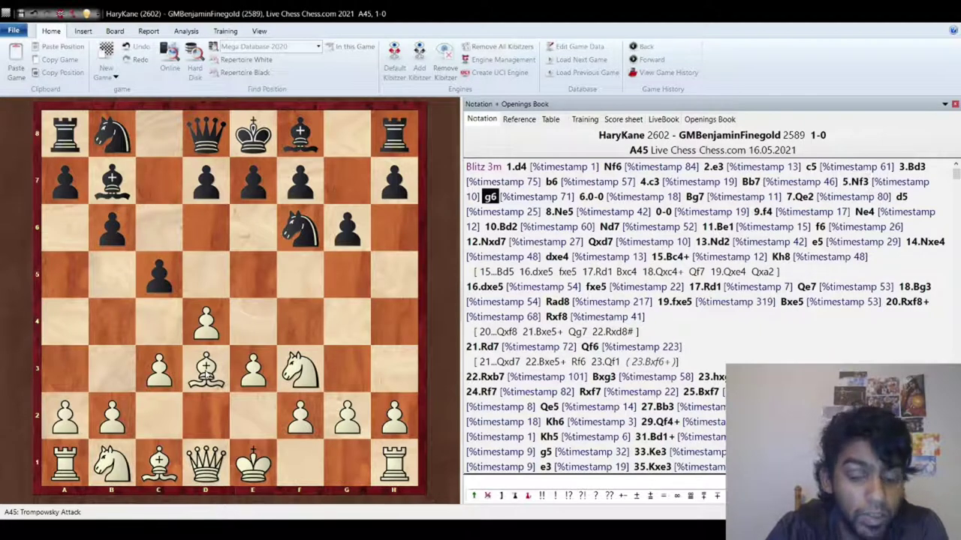
key(Right)
key(Right)
key(Right)
key(Right)
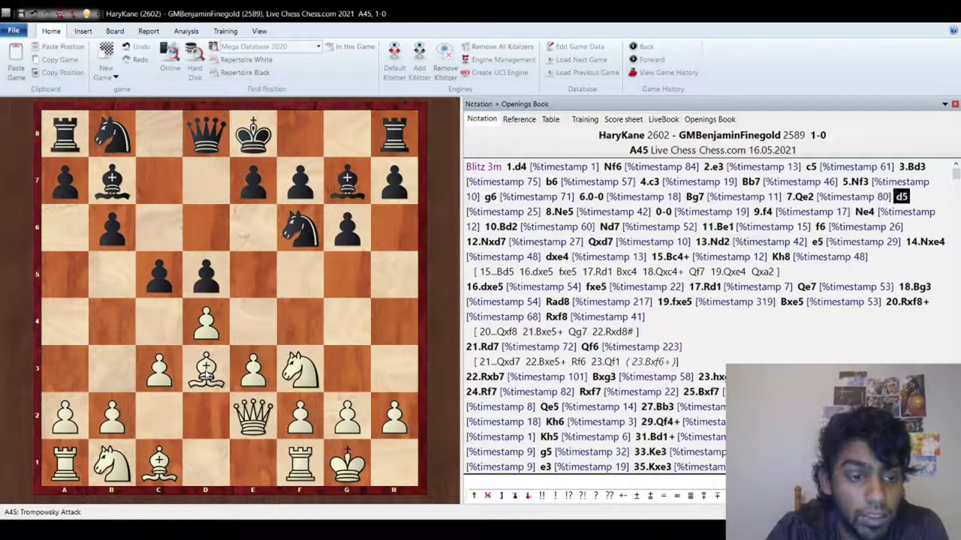
key(Left)
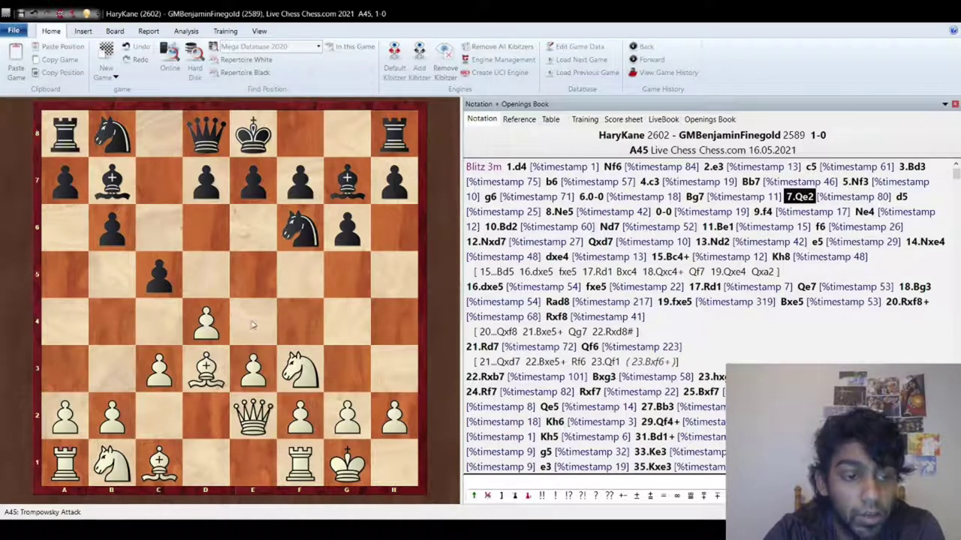
key(Right)
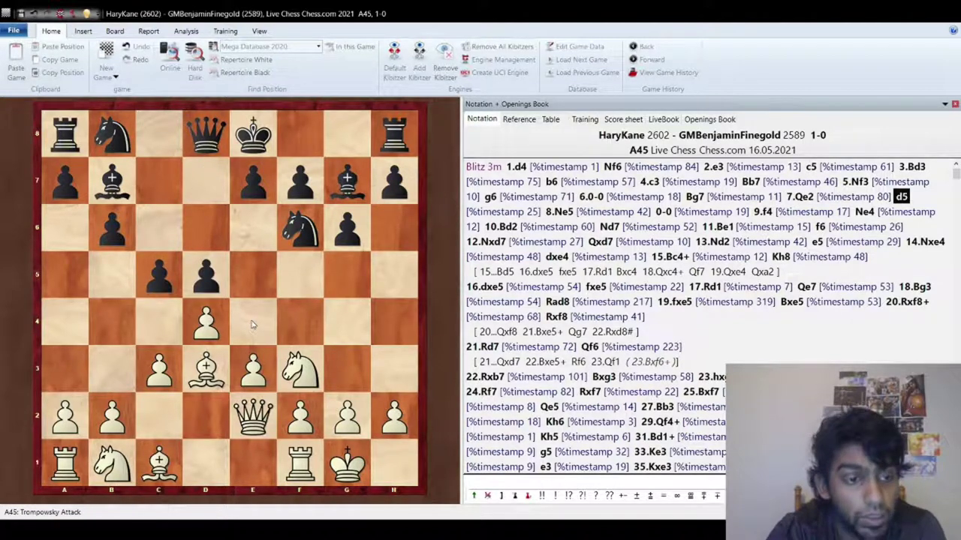
Step through the main line from 8.Ne5 to 11...f6.
key(Right)
key(Right)
key(Right)
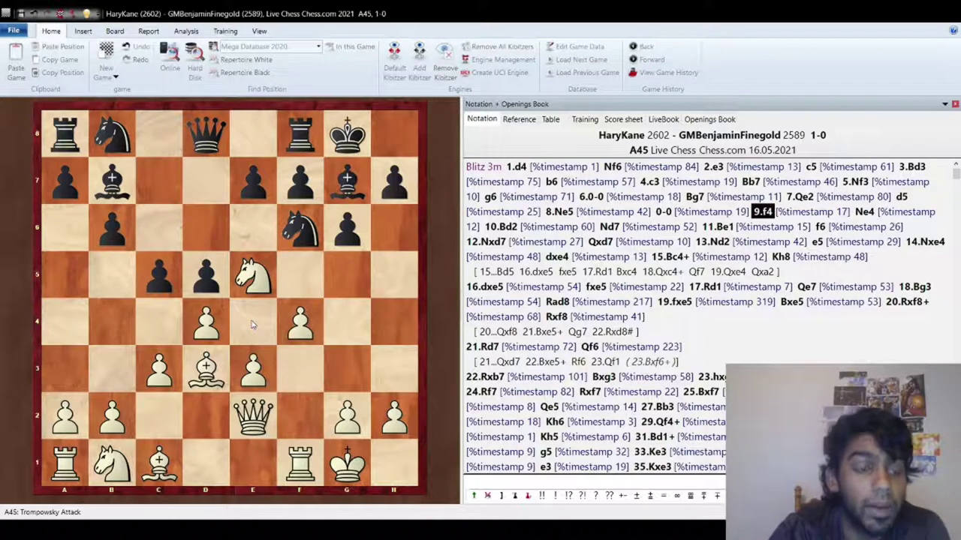
key(Right)
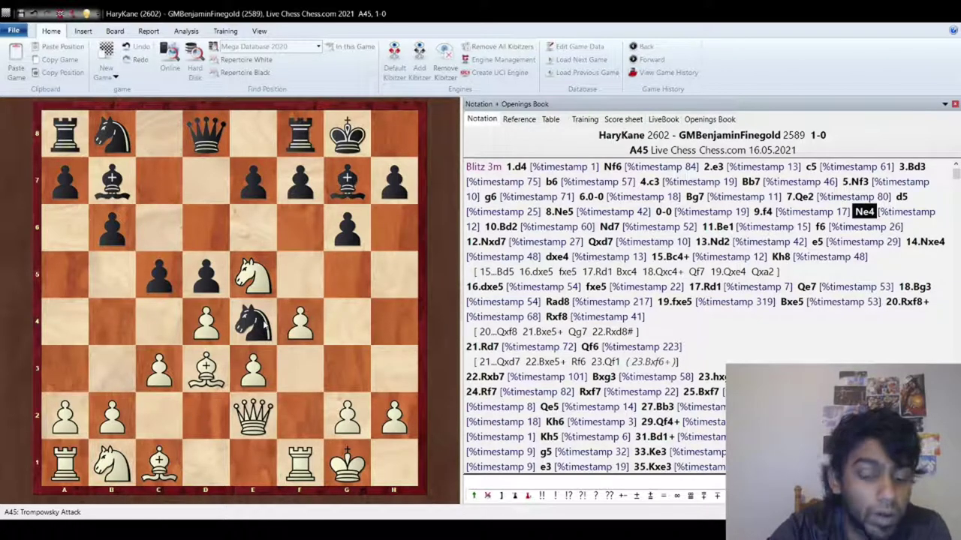
key(Right)
key(Right)
key(Right)
key(Right)
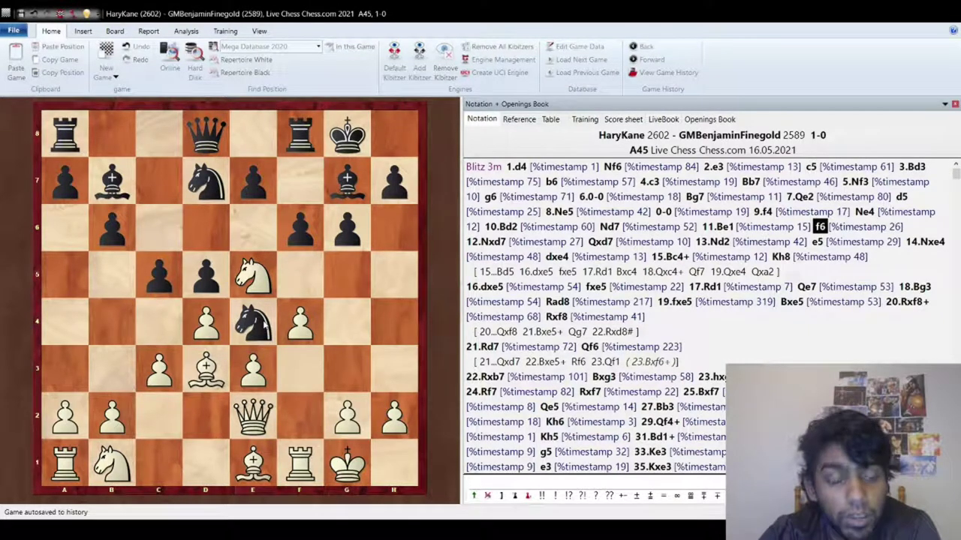
Replay the exchanges from 12.Nxd7 through the bishop check 15.Bc4+.
key(Right)
key(Right)
key(Right)
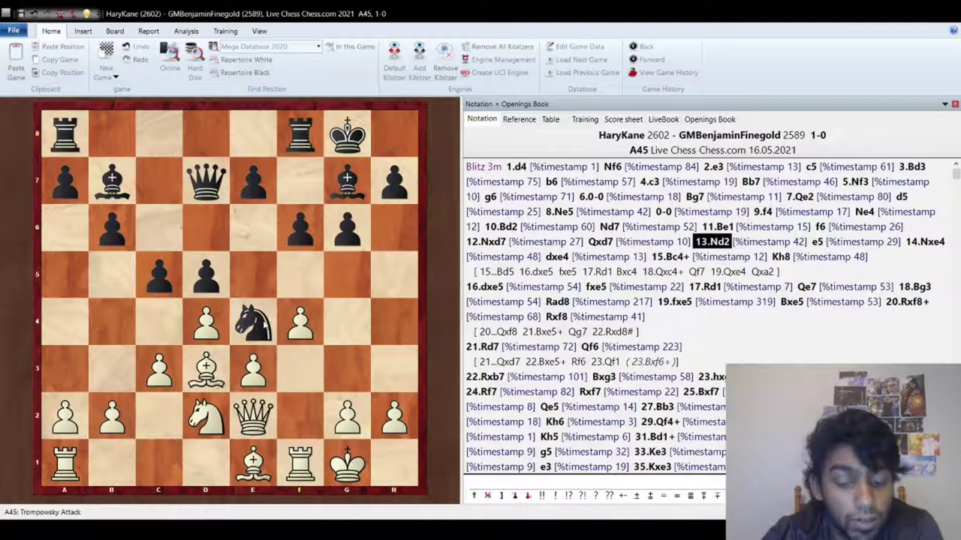
key(Right)
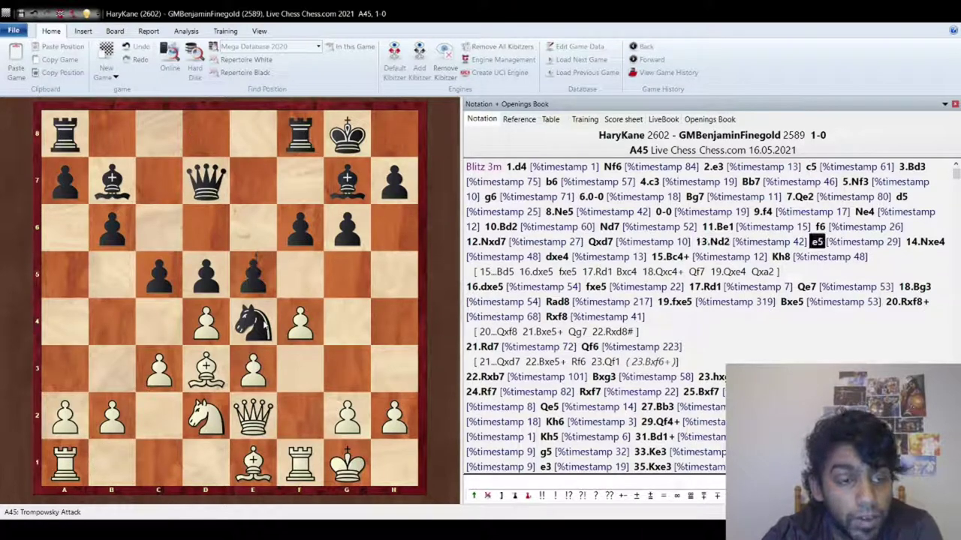
key(Right)
key(Right)
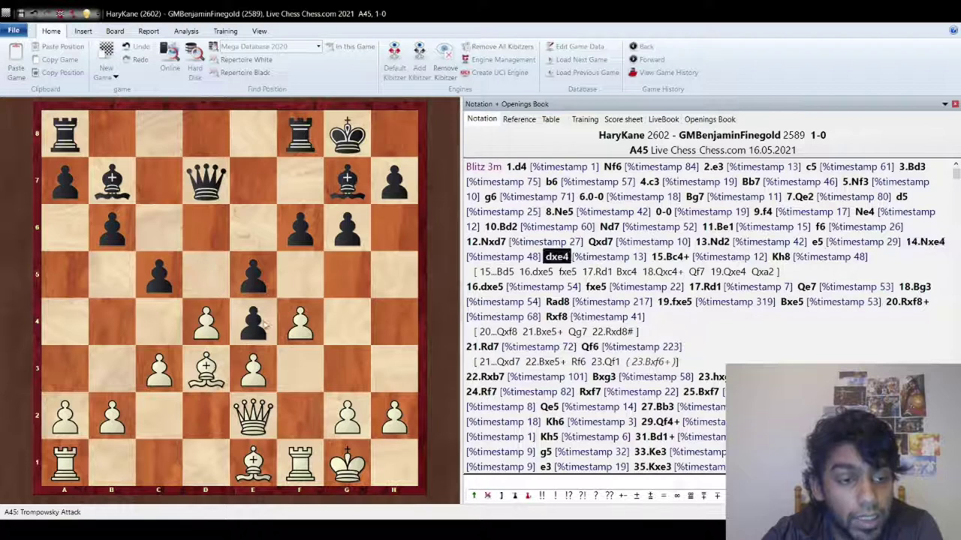
key(Right)
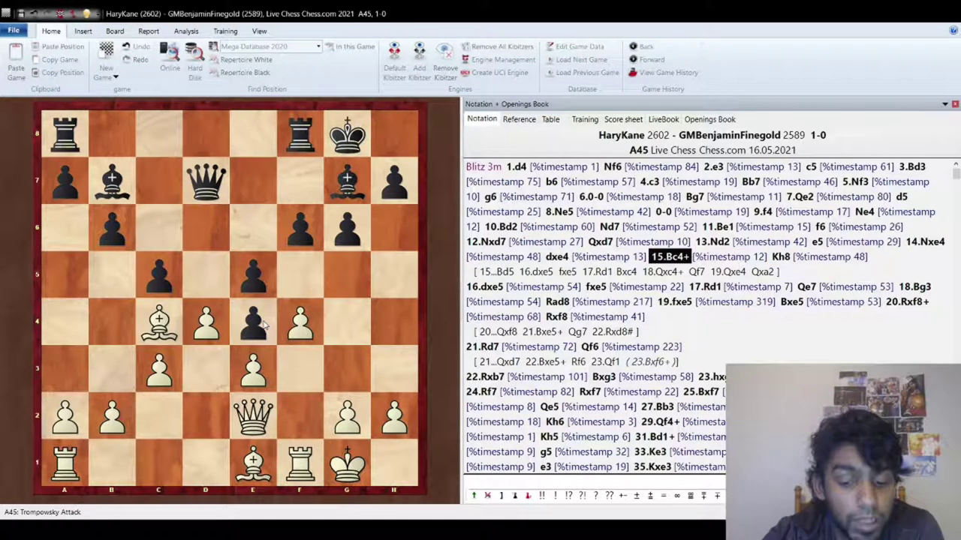
Enter the 15...Bd5 variation, add 16.dxc5 as an alternative to 16.dxe5, and return to 15.Bc4+.
key(Right)
key(Down)
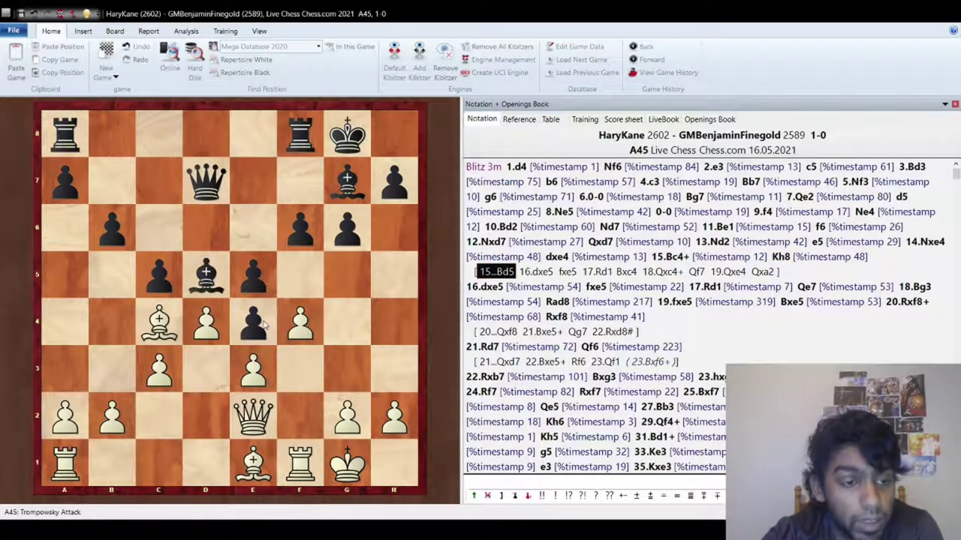
drag(206, 334, 159, 275)
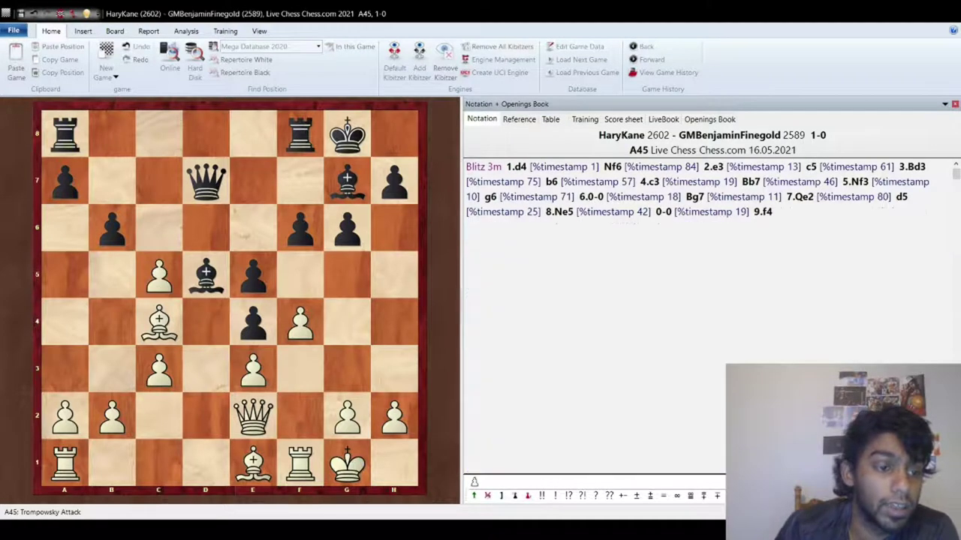
mouse_move(66, 470)
mouse_down()
mouse_move(221, 481)
mouse_move(240, 225)
mouse_move(221, 154)
mouse_move(41, 490)
mouse_move(68, 466)
mouse_up()
key(Left)
key(Left)
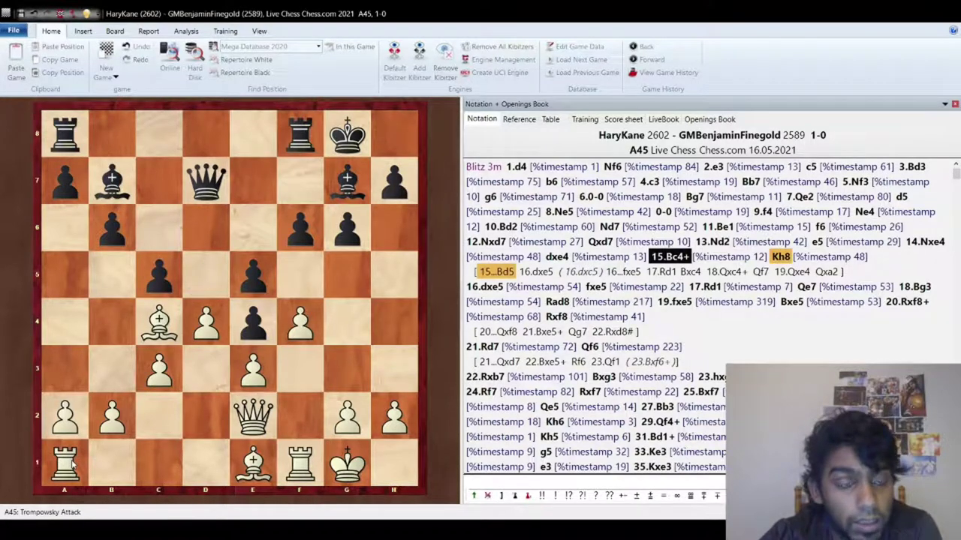
Follow the main line from 15...Kh8 to 17.Rd1, revisiting the position before 16.dxe5.
key(Right)
key(Right)
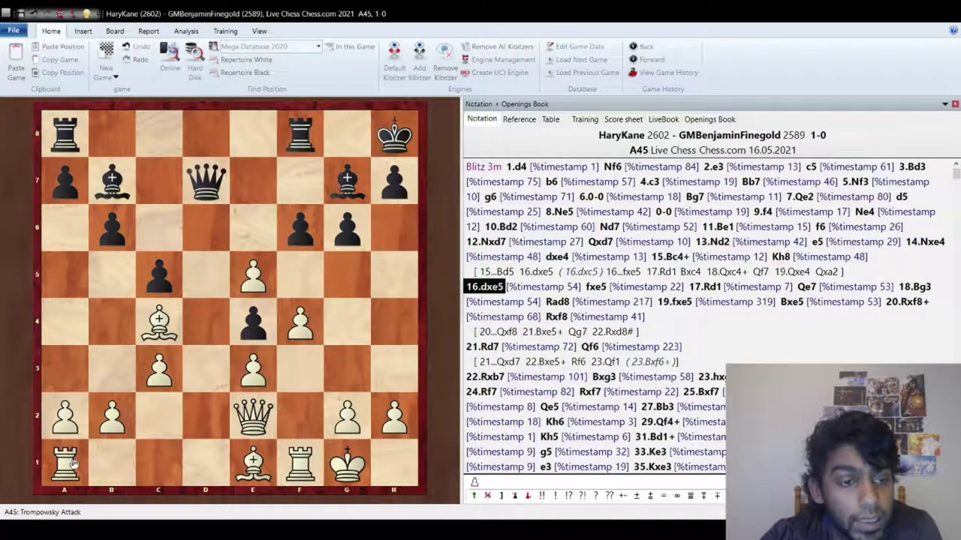
key(Right)
key(Left)
key(Left)
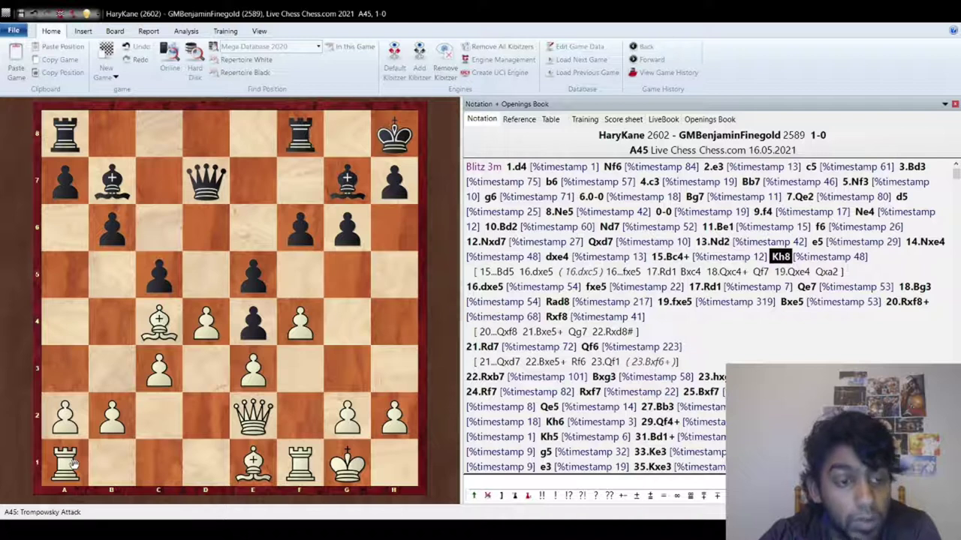
key(Right)
key(Right)
key(Right)
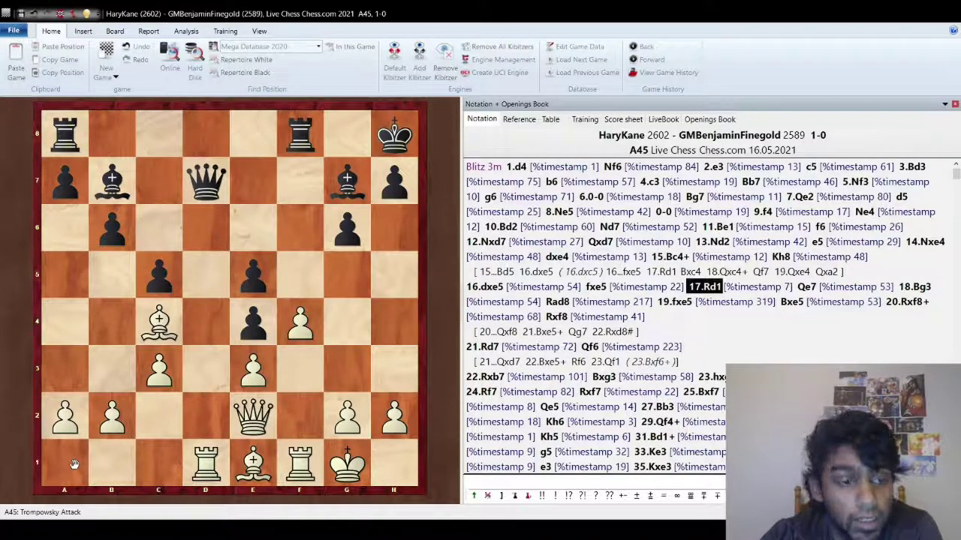
Step through the main line from 17...Qe7 to the rook capture 20.Rxf8+.
key(Right)
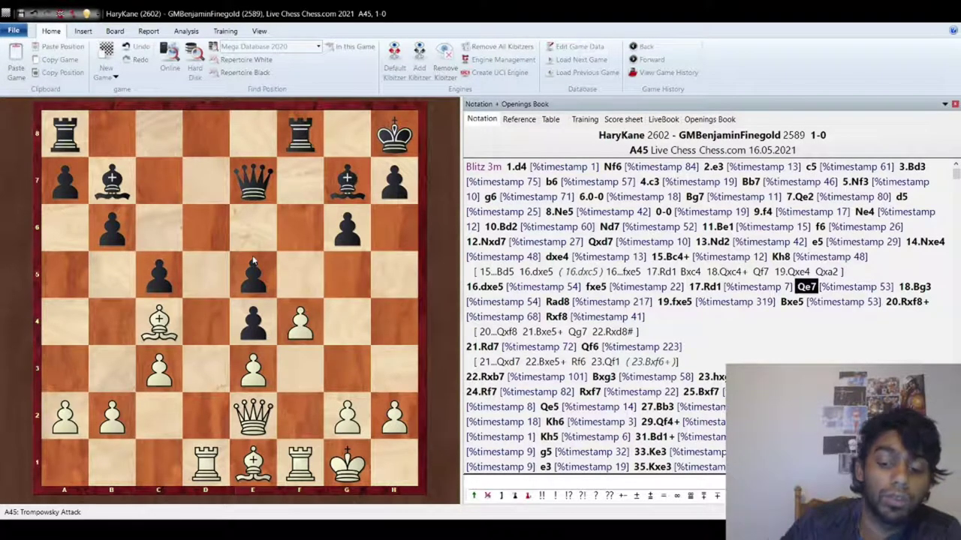
key(Right)
key(Right)
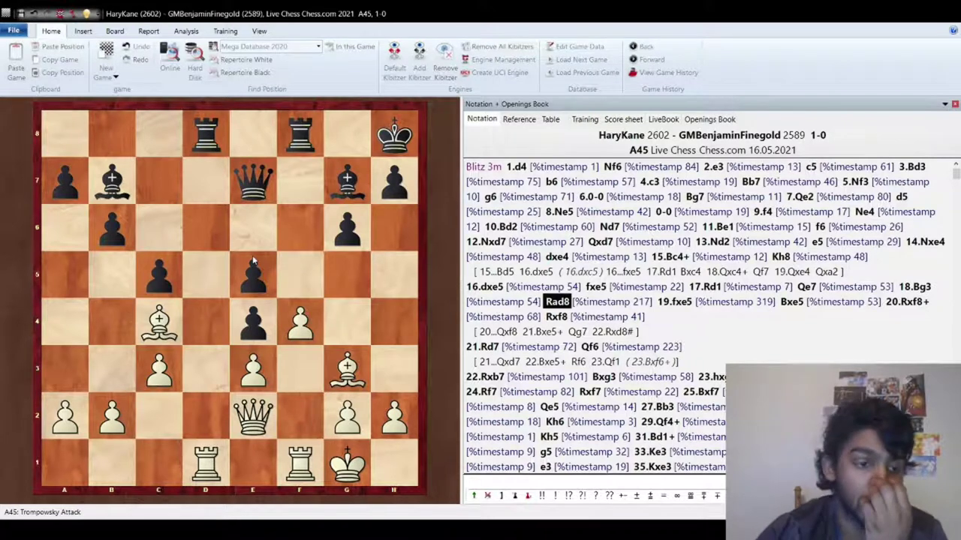
key(Right)
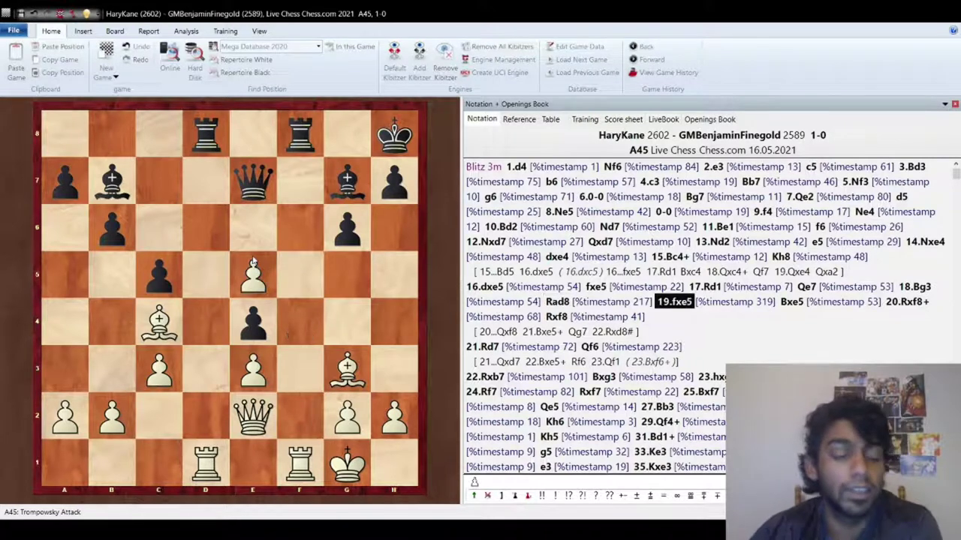
key(Right)
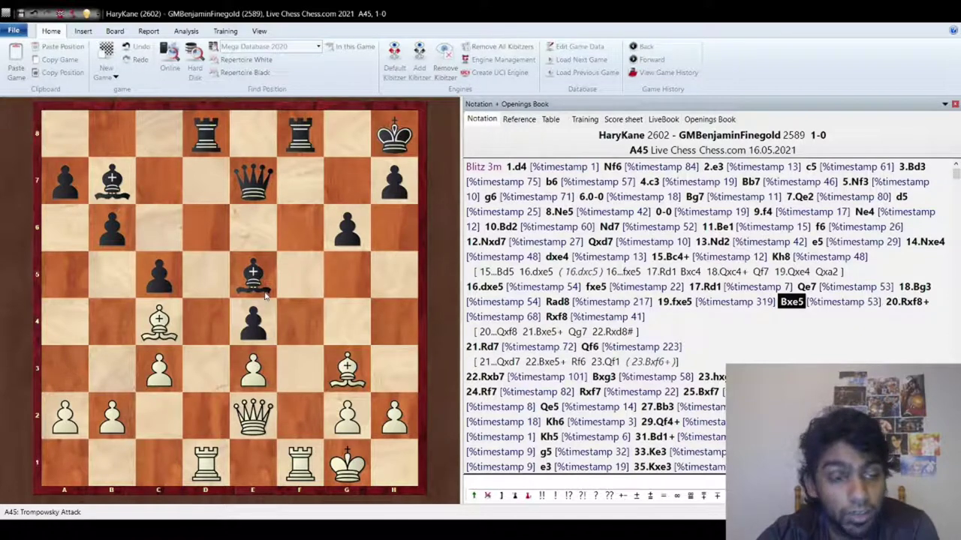
key(Right)
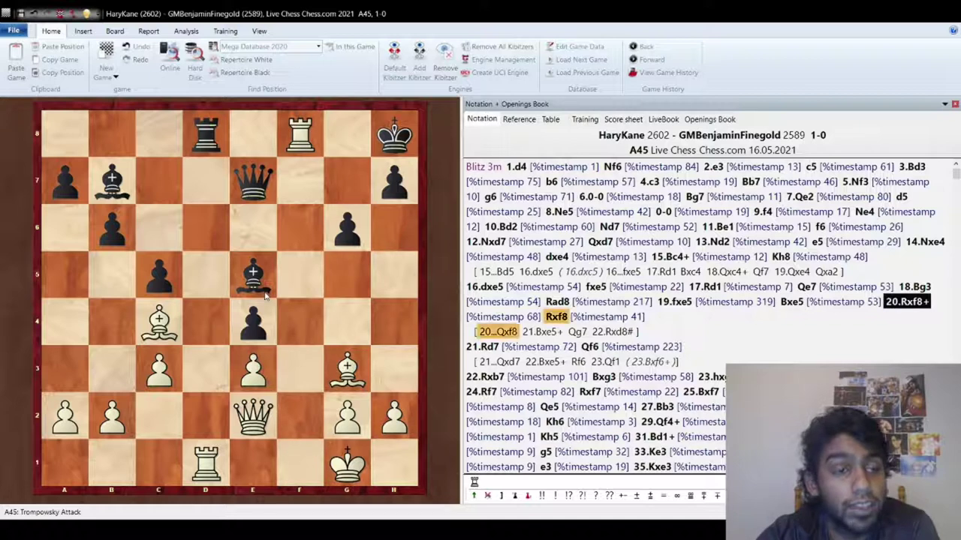
Review the 20...Qxf8 variation up to 21...Qg7, and go back to 20.Rxf8+ in the main line.
key(Right)
key(Right)
key(Right)
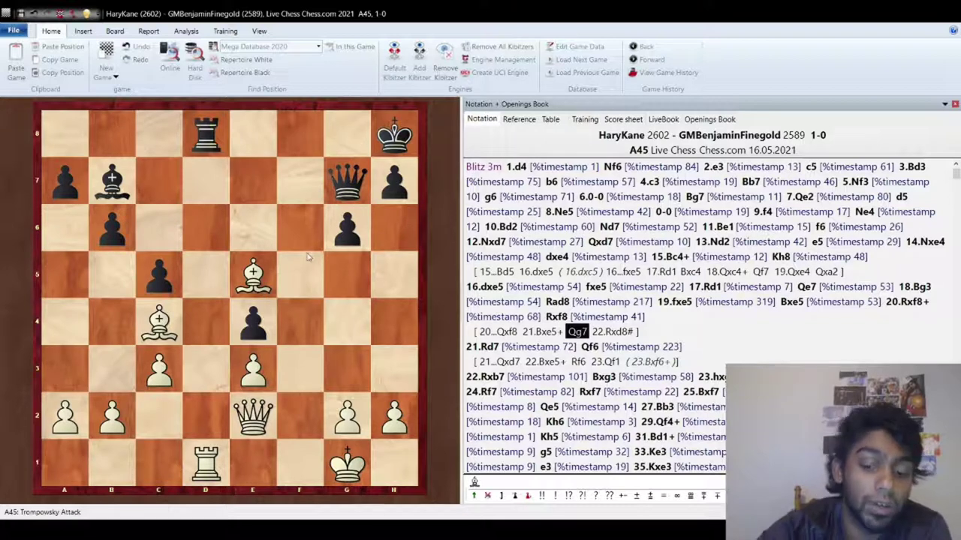
key(Left)
key(Left)
key(Left)
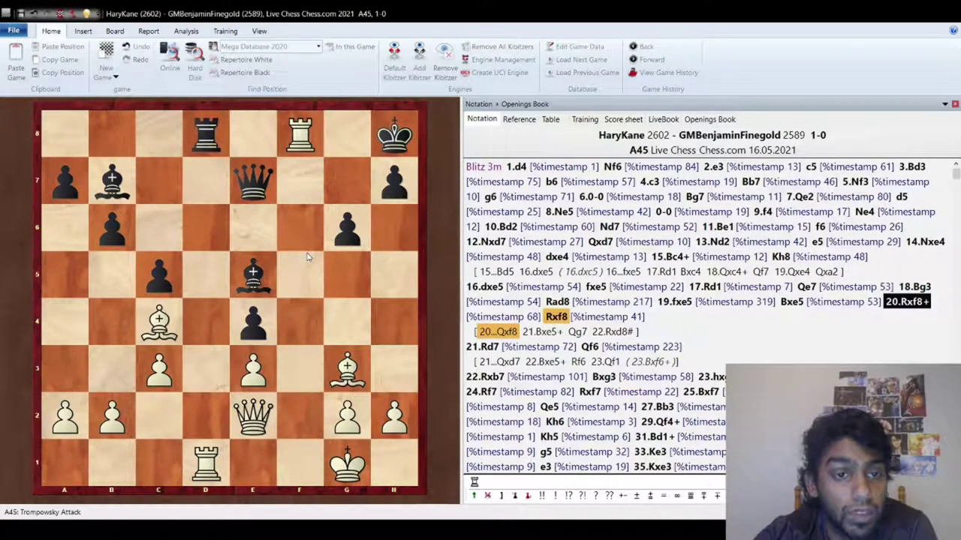
Continue the main line through 21.Rd7 and 21...Qf6 to 22.Rxb7, rechecking the position before the capture.
key(Right)
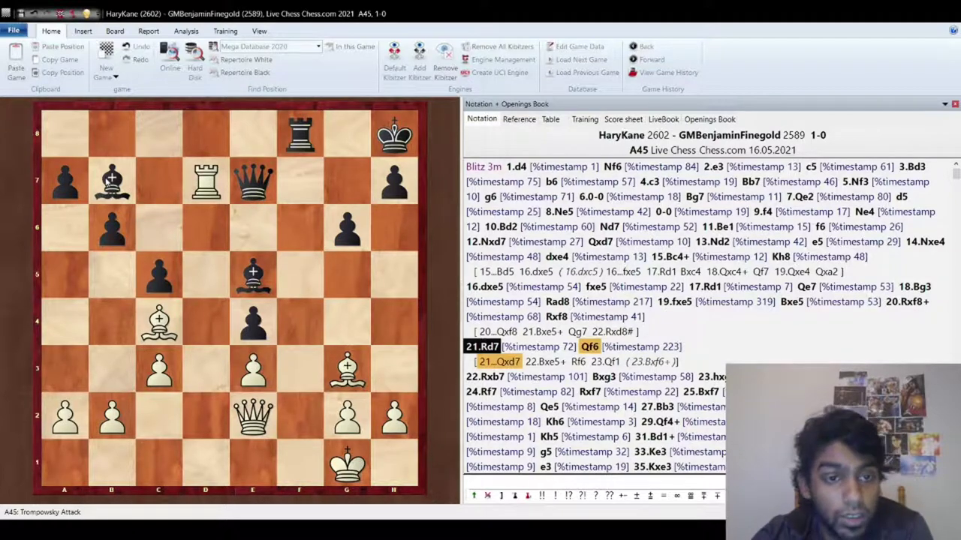
key(Right)
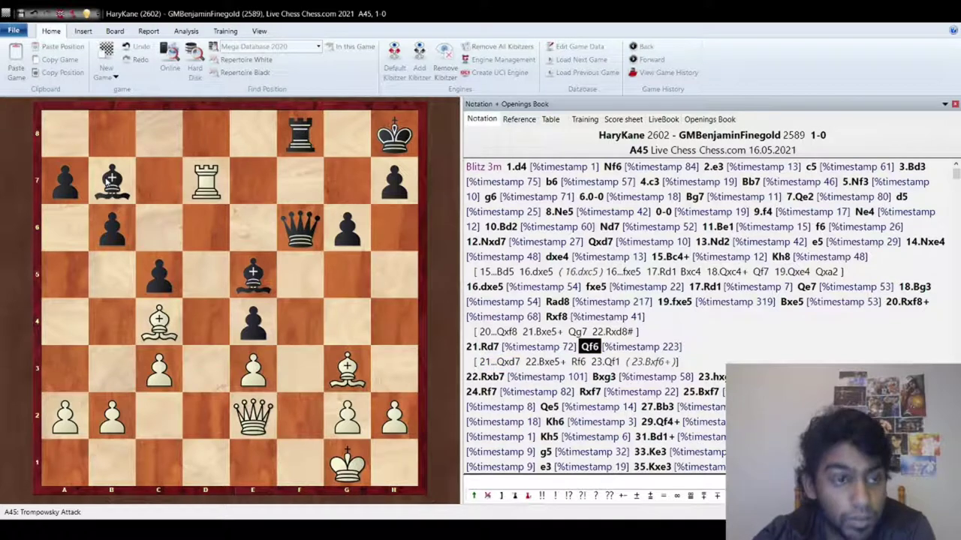
key(Right)
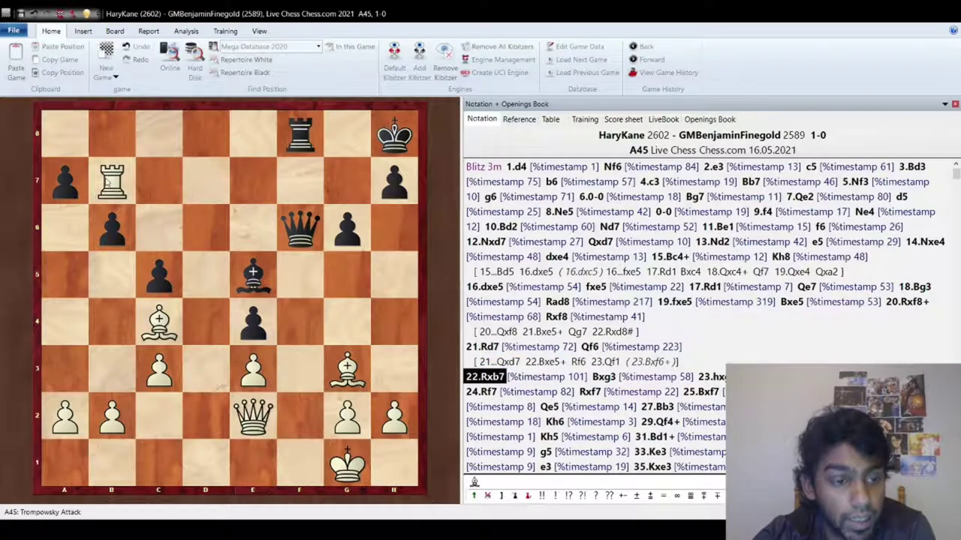
key(Left)
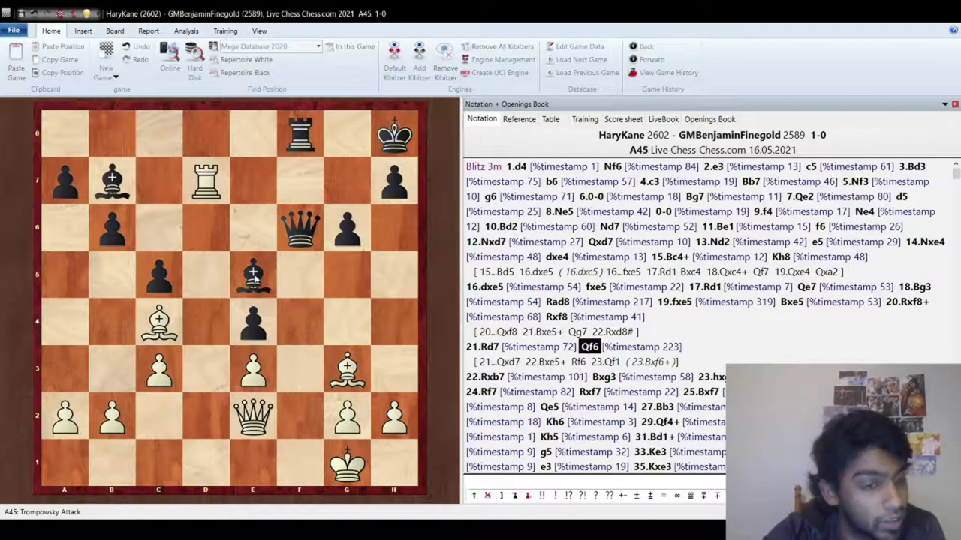
key(Right)
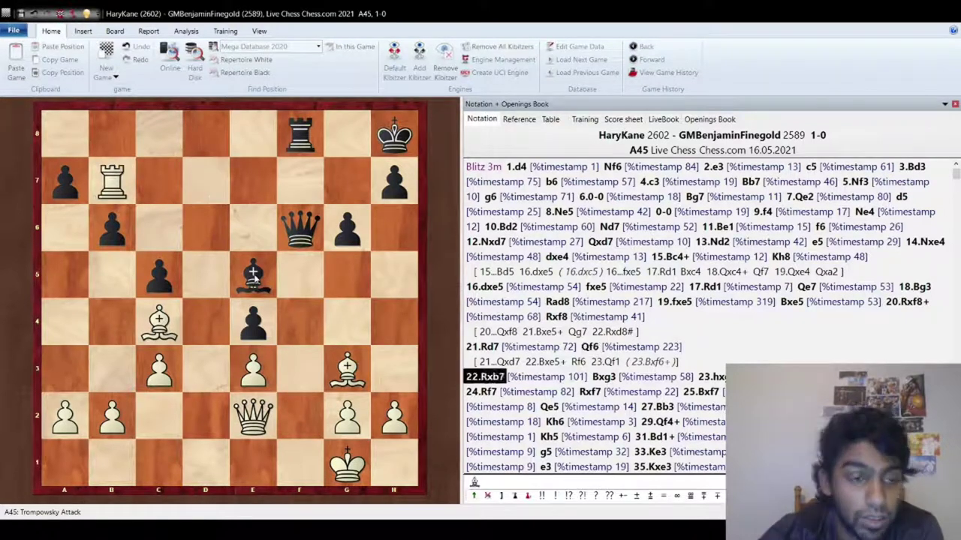
Preview the bishop trade 22...Bxg3 23.hxg3, and step back to the position after 22.Rxb7.
key(Right)
key(Right)
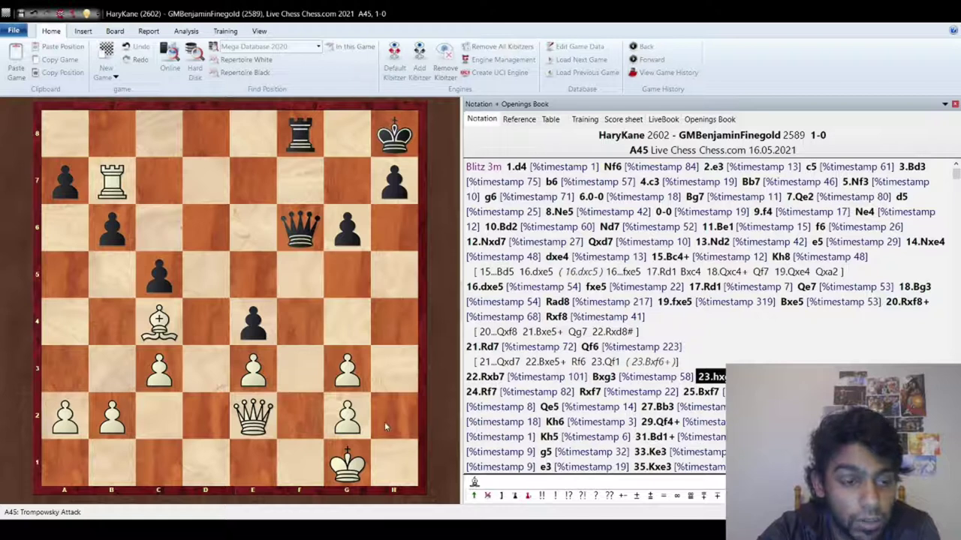
key(Left)
key(Left)
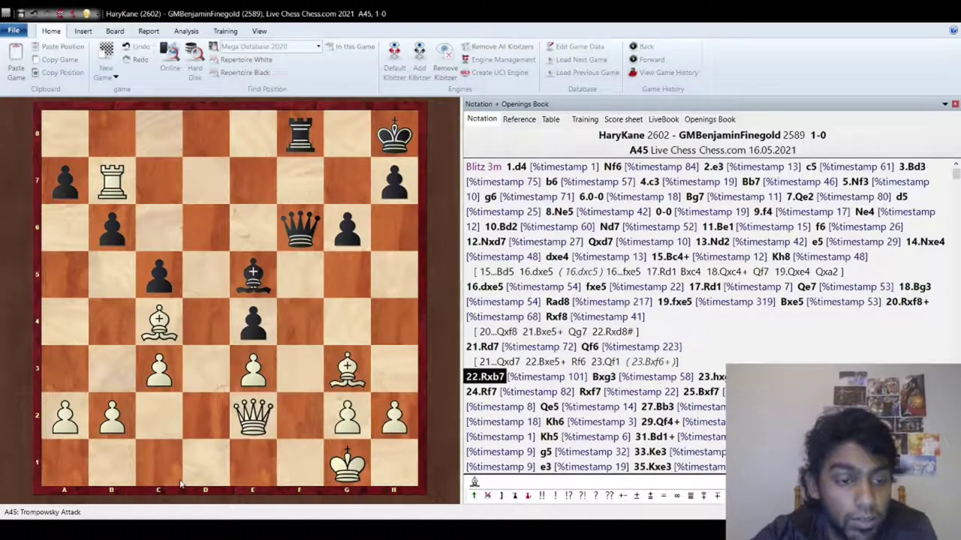
Step through the main line from the bishop capture 22...Bxg3 to the rook capture 24...Rxf7.
key(Right)
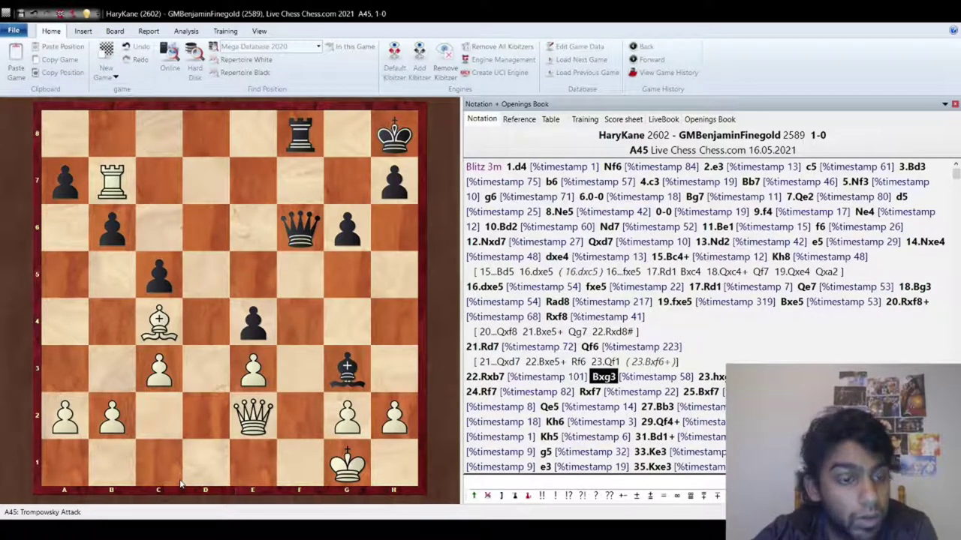
key(Right)
key(Right)
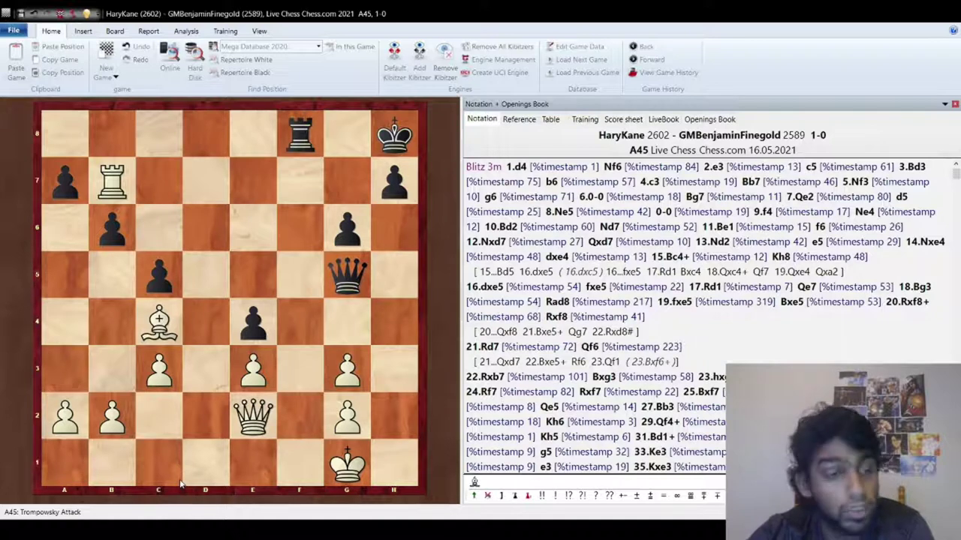
key(Right)
key(Right)
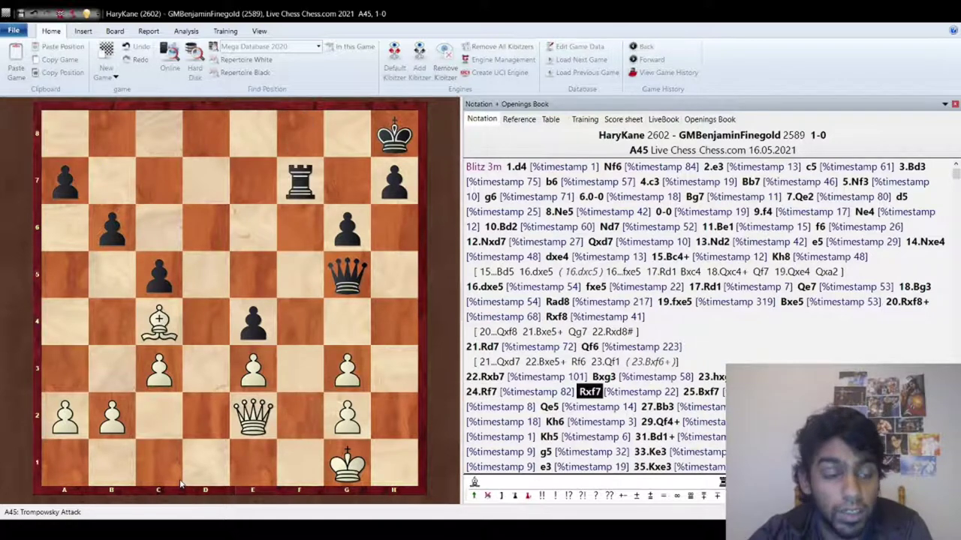
Continue through the main line from 25.Bxf7 to the queen check 28.Qf7+.
key(Right)
key(Right)
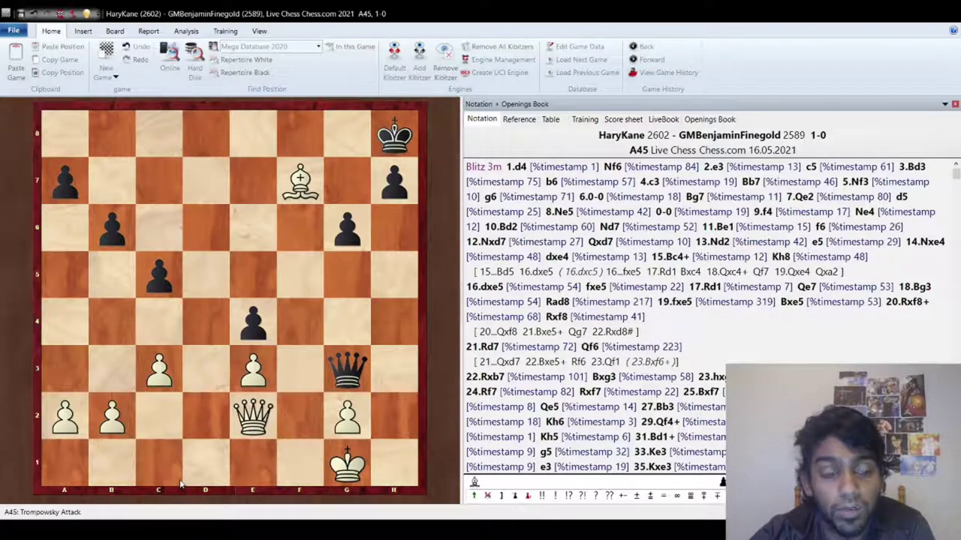
key(Right)
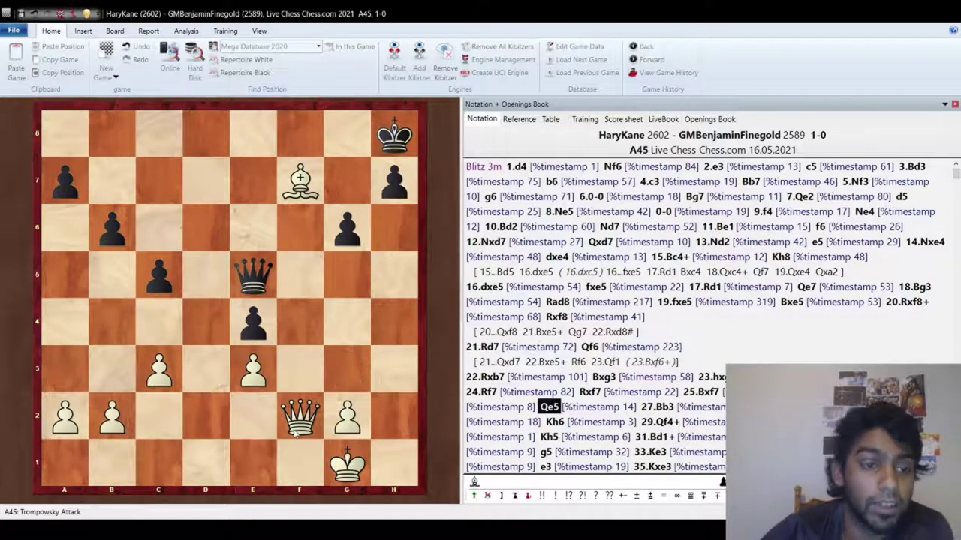
key(Right)
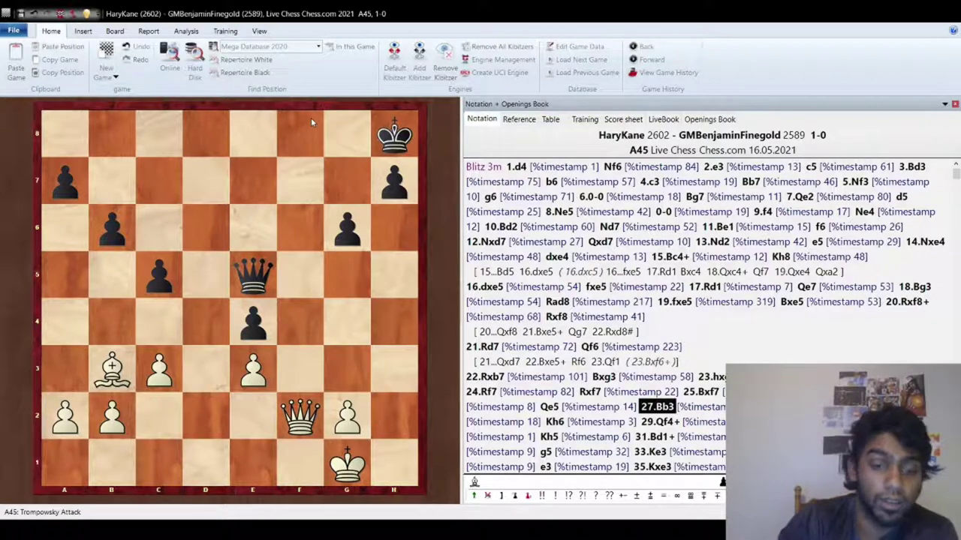
key(Right)
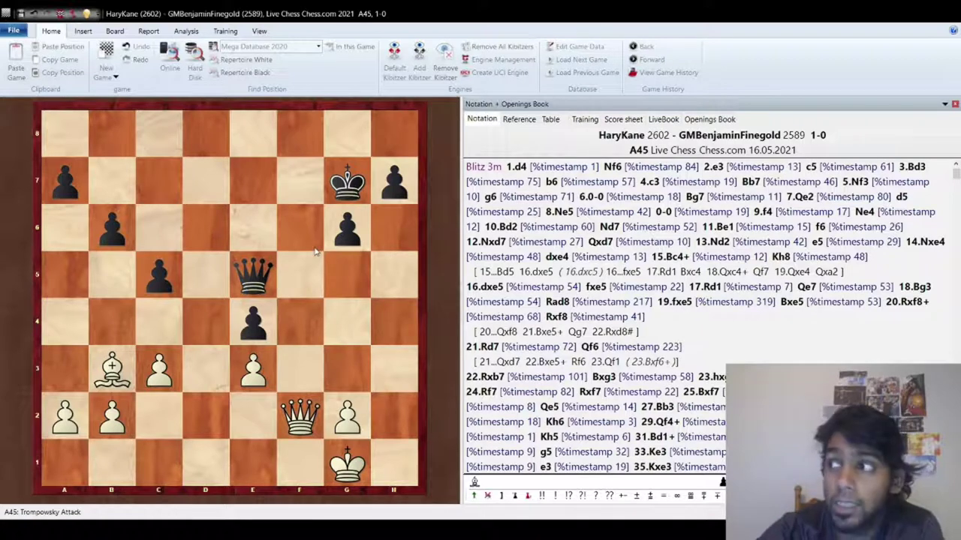
key(Right)
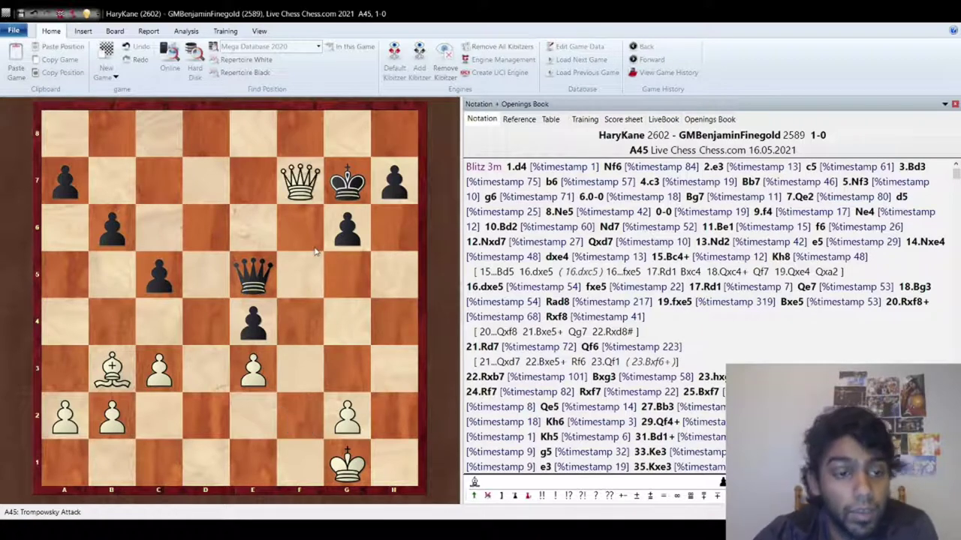
Preview 28...Kh6, go back to 28.Qf7+, and add the king retreat 28...Kh8 as an alternative variation.
key(Right)
key(Left)
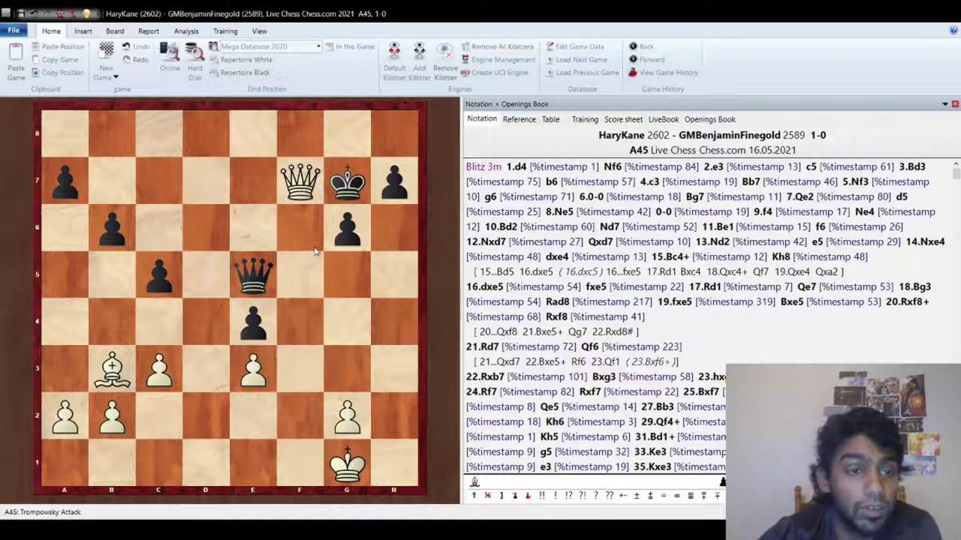
drag(347, 184, 394, 135)
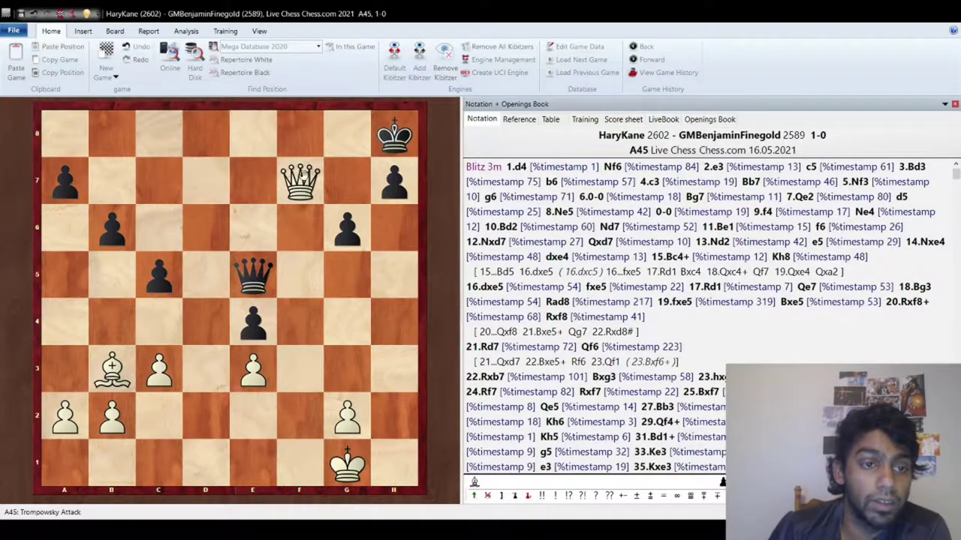
mouse_move(300, 180)
mouse_down()
mouse_move(367, 140)
mouse_move(300, 135)
mouse_move(296, 171)
mouse_up()
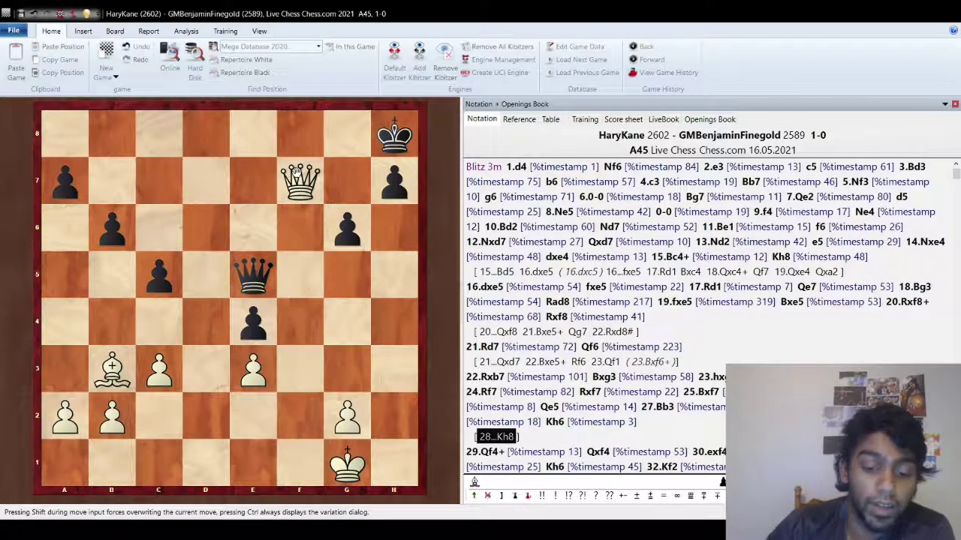
Return to the main line at 28...Kh6 and follow the queen trade on f4 through to 31.Bd1+, rechecking 30...Kh5.
key(Left)
key(Right)
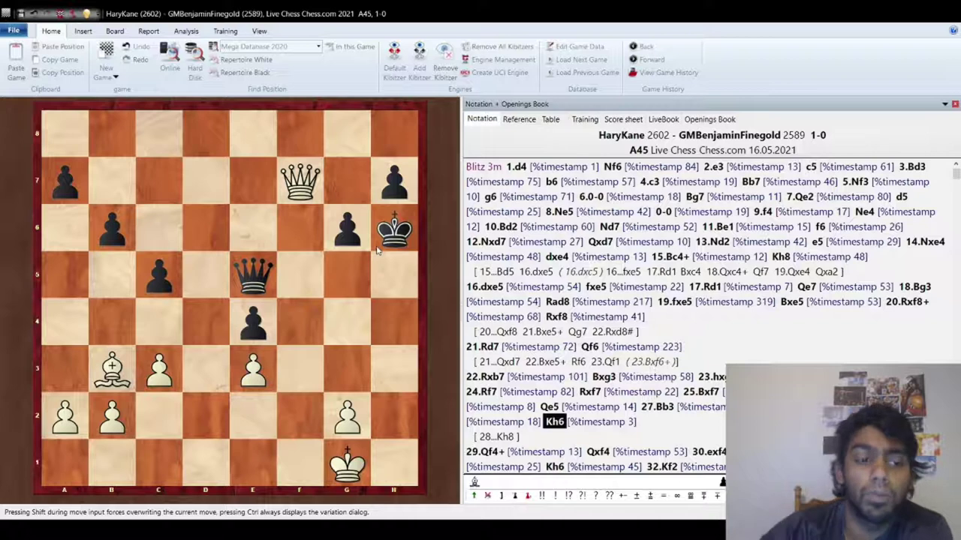
key(Right)
key(Right)
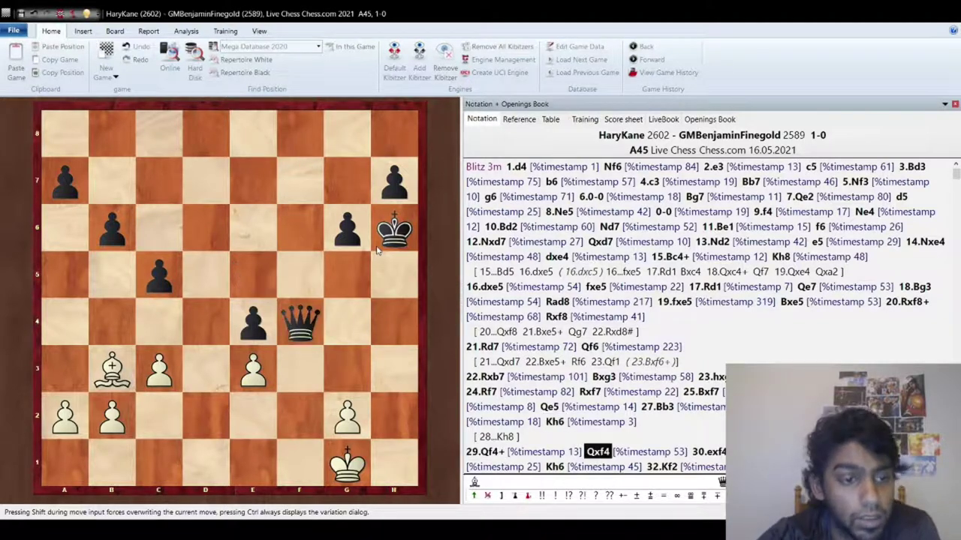
key(Right)
key(Right)
key(Right)
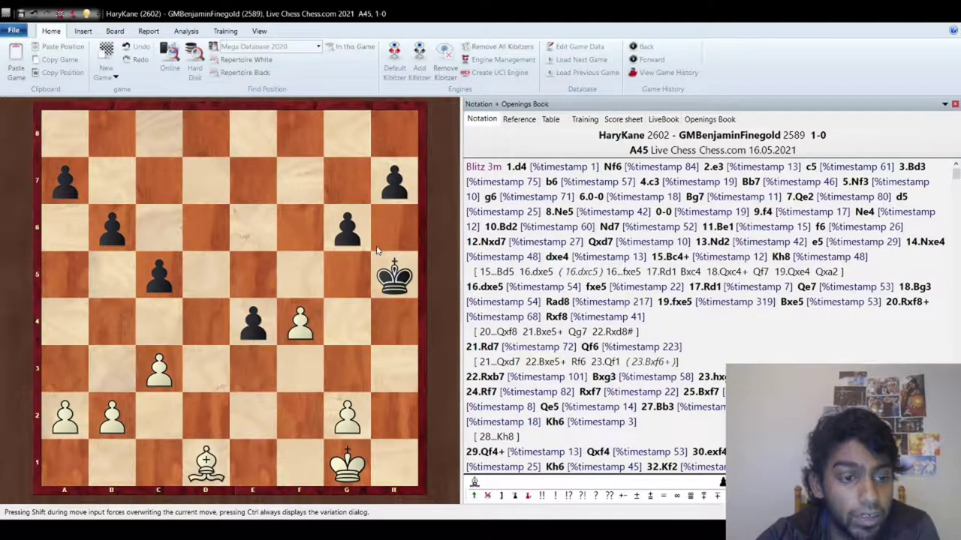
key(Left)
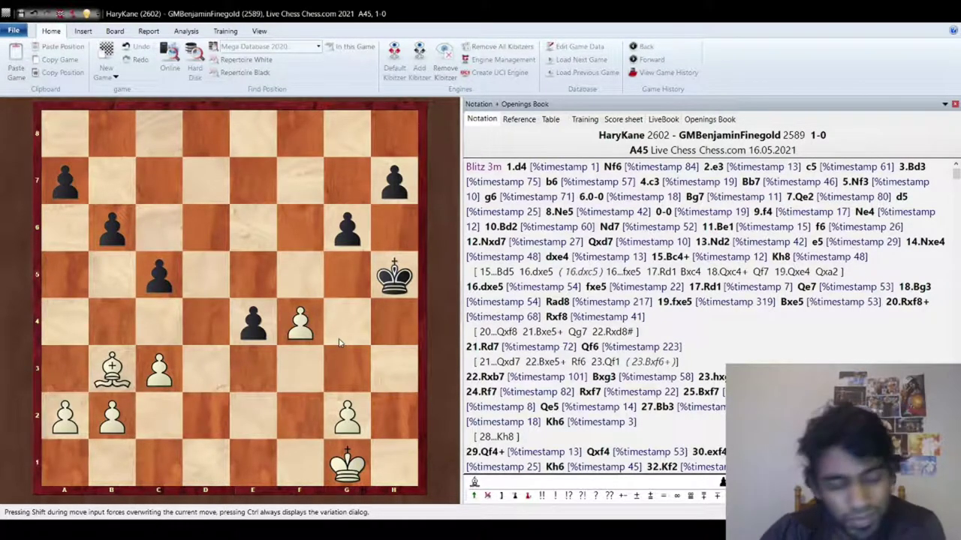
key(Right)
key(Right)
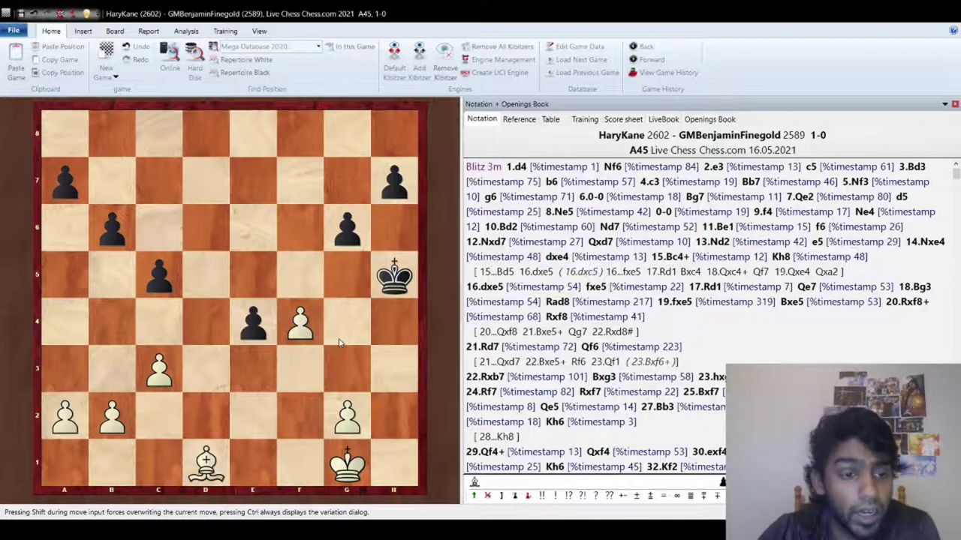
Step through the endgame from 31...Kh6 to 34.Kxf4, pausing at 32...g5.
key(Right)
key(Right)
key(Right)
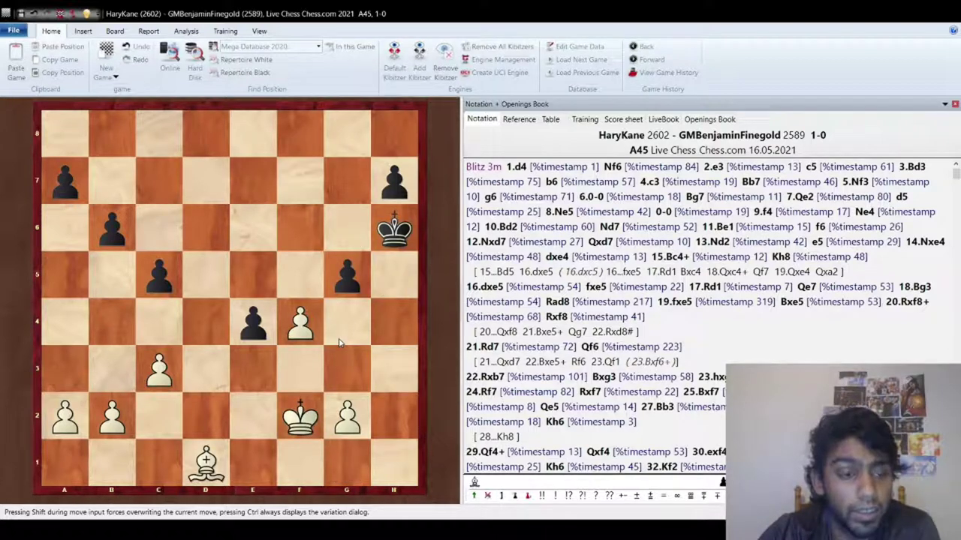
key(Left)
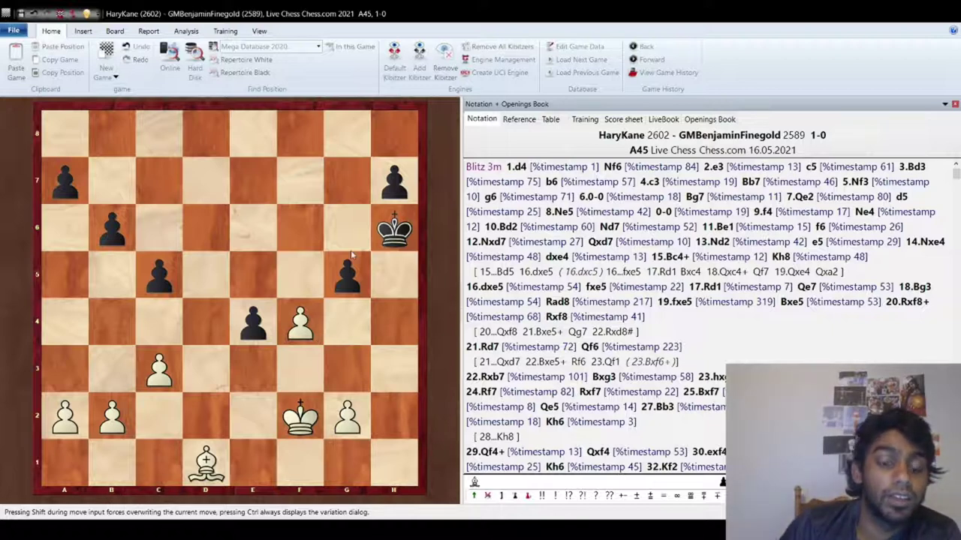
key(Right)
key(Right)
key(Right)
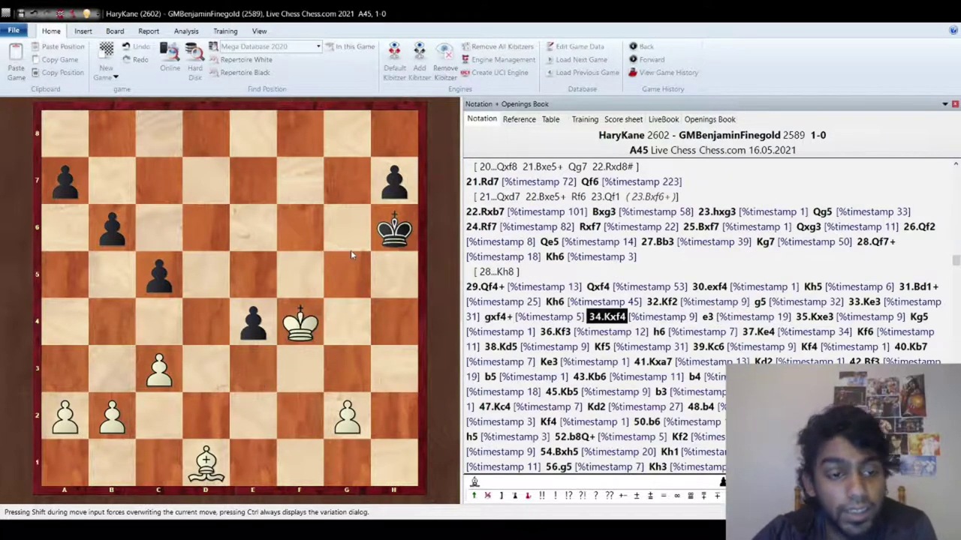
Continue the endgame from 34...e3 to the king move 36.Kf3.
key(Right)
key(Right)
key(Right)
key(Right)
key(Right)
key(Right)
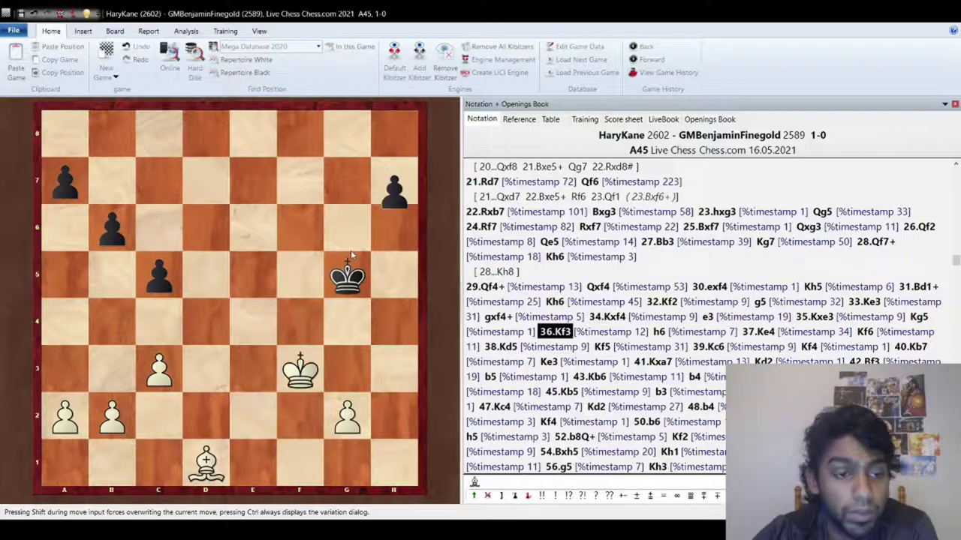
Follow the king march in the main line from 36...h6 to 39...Kf4.
key(Right)
key(Right)
key(Right)
key(Right)
key(Right)
key(Right)
key(Right)
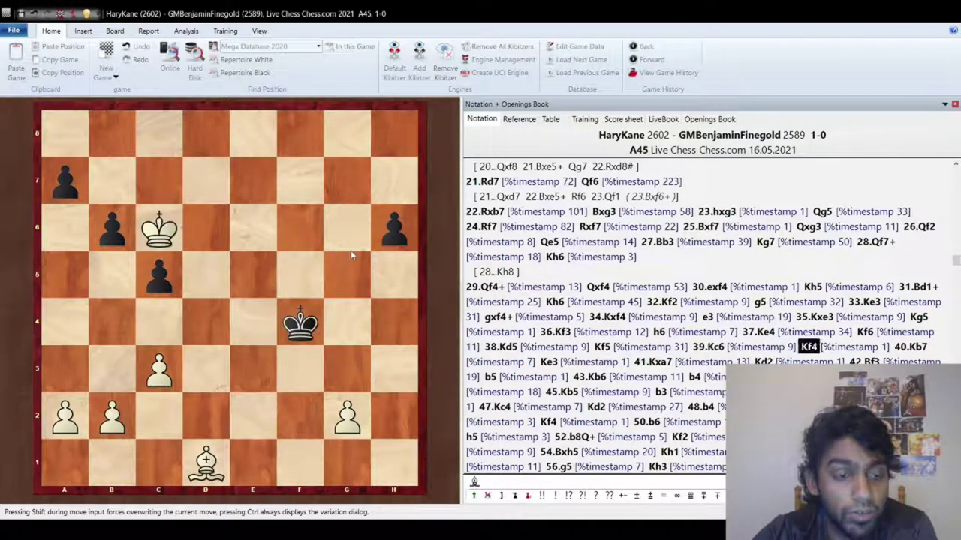
Step through the main line from 40.Kb7 to 42...b5, rechecking the position after 41...Kd2.
key(Right)
key(Right)
key(Right)
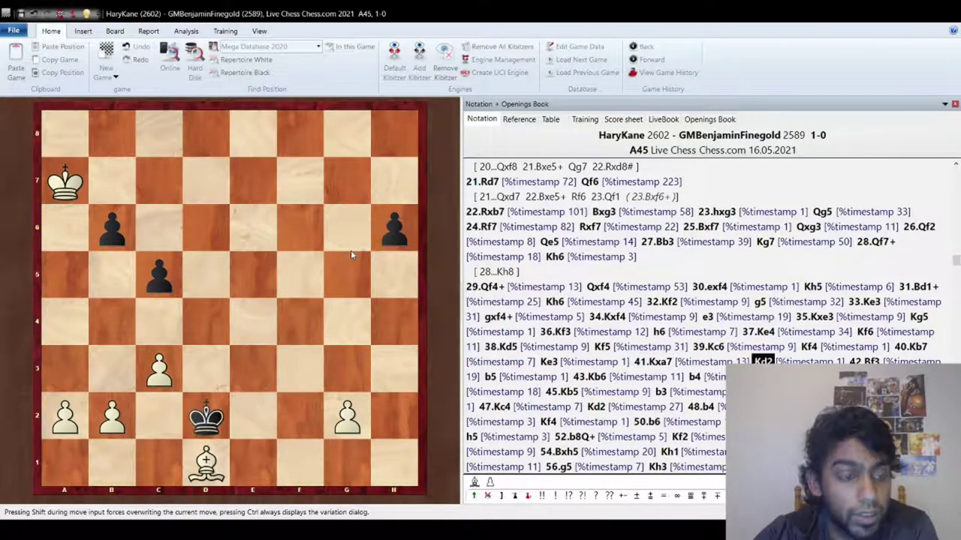
key(Left)
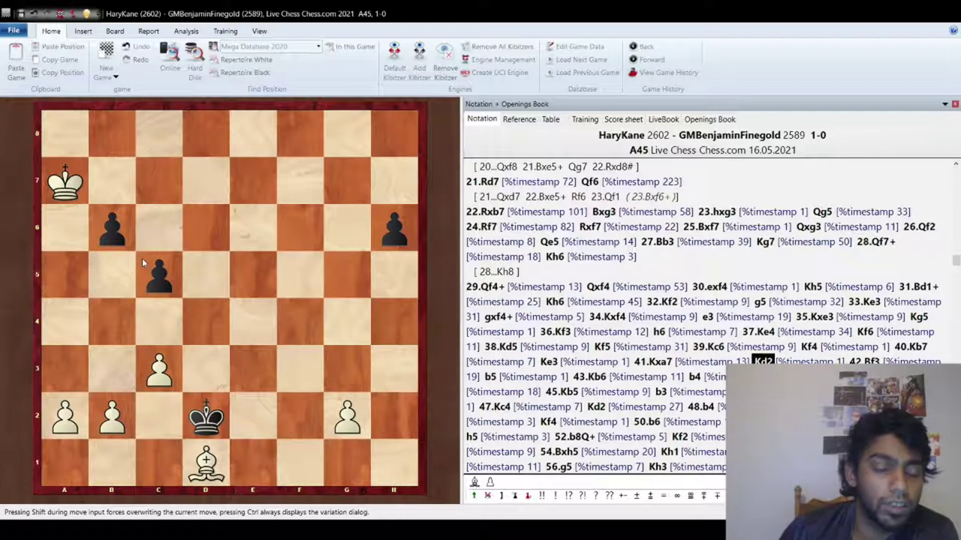
key(Right)
key(Right)
key(Right)
key(Right)
key(Right)
key(Right)
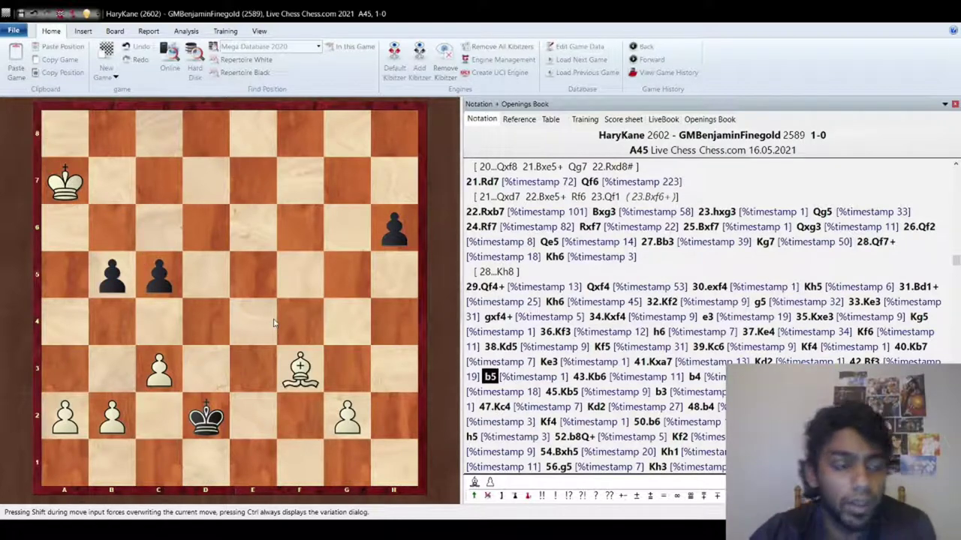
Continue through the queenside pawn exchanges from 43.Kb6 to 45...b3.
key(Right)
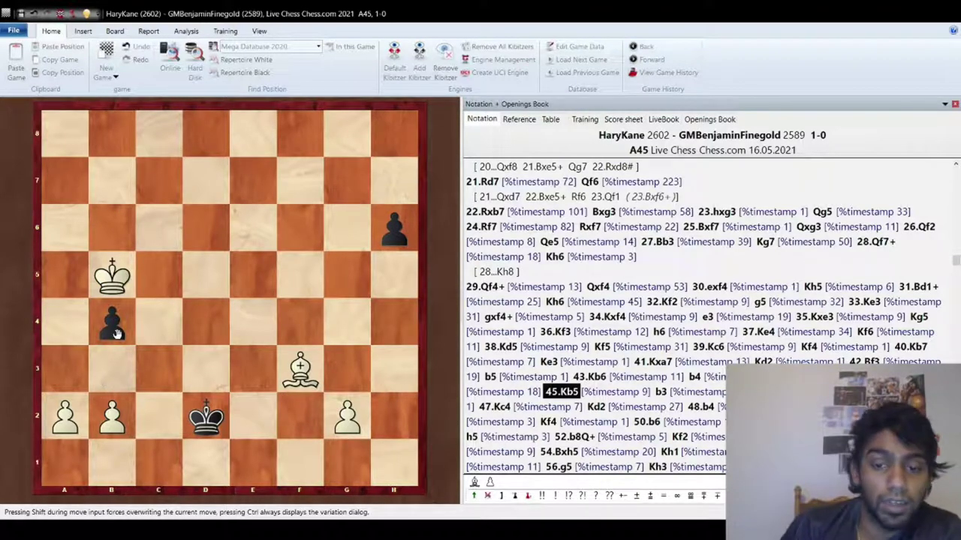
key(Right)
key(Right)
key(Right)
key(Right)
key(Right)
key(Right)
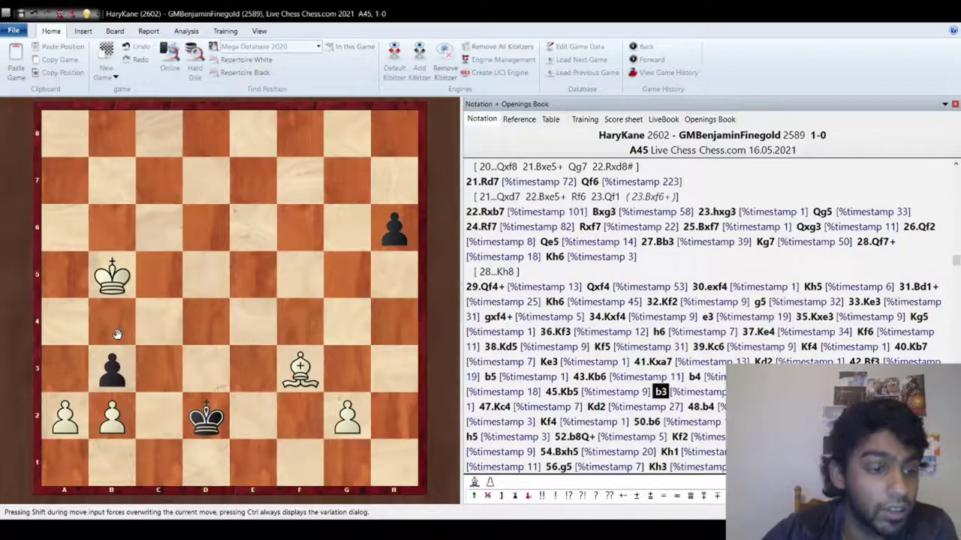
Follow the main line from the pawn capture 46.axb3 to the king move 49...Kf4.
key(Right)
key(Right)
key(Right)
key(Right)
key(Right)
key(Right)
key(Right)
key(Right)
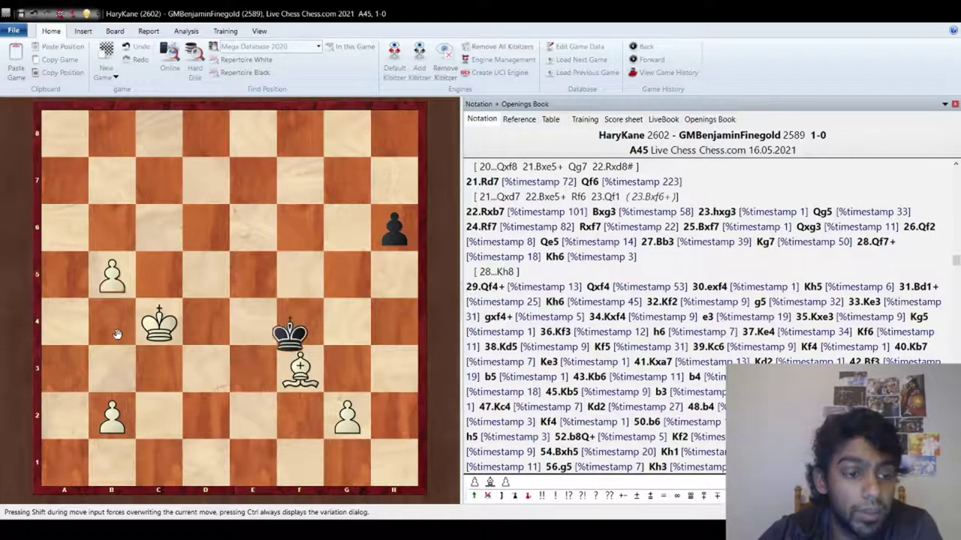
Step from 50.b6 past the promotion 52.b8Q+ to the king move 54...Kh1.
key(Right)
key(Right)
key(Right)
key(Right)
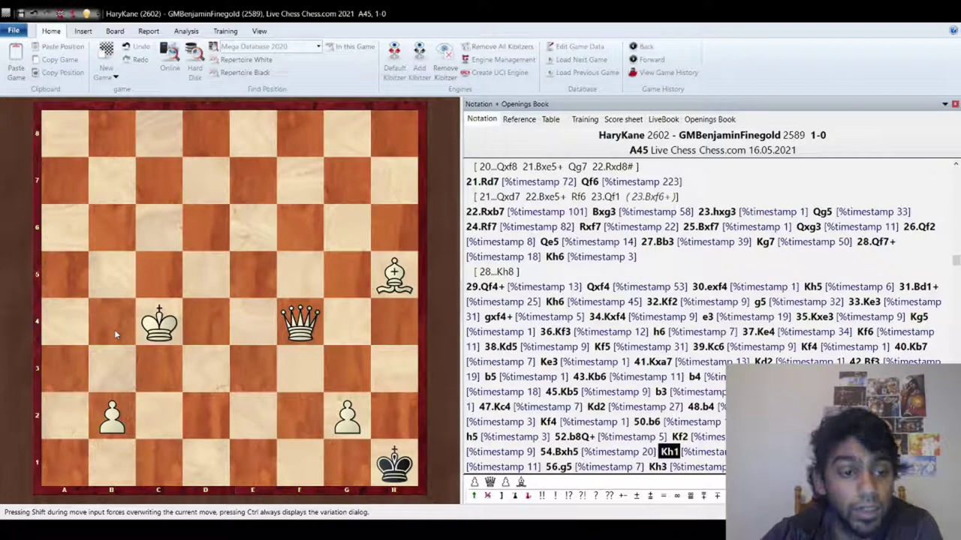
Recheck the position after 54.Bxh5 and continue through the g-pawn advance to 56...Kh3.
key(Left)
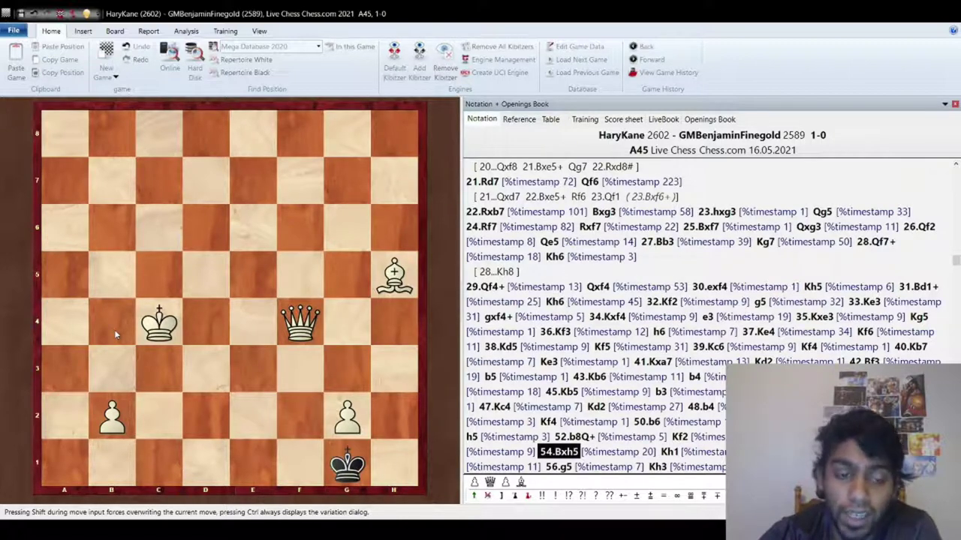
key(Right)
key(Right)
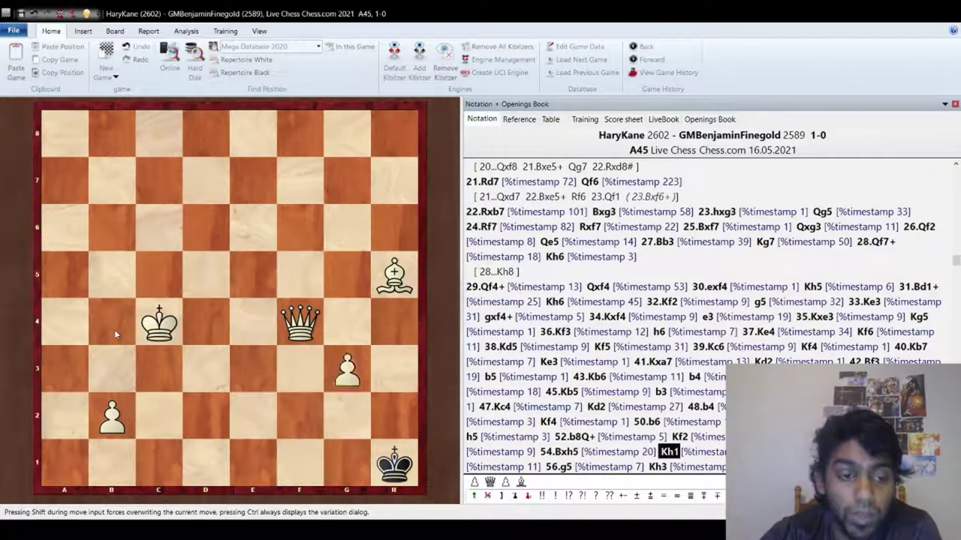
key(Right)
key(Right)
key(Right)
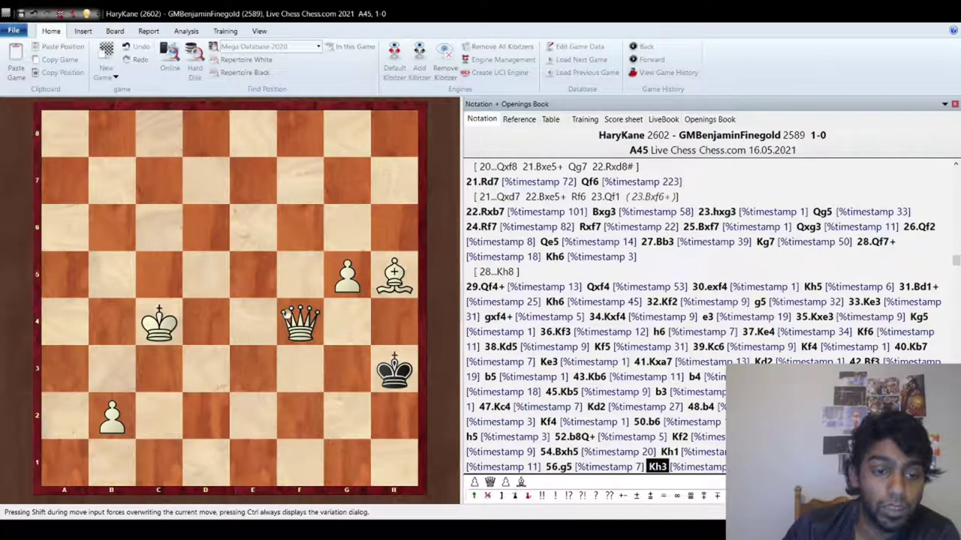
Step through the remaining main-line moves after 56...Kh3 to the final position of the game.
key(Right)
key(Right)
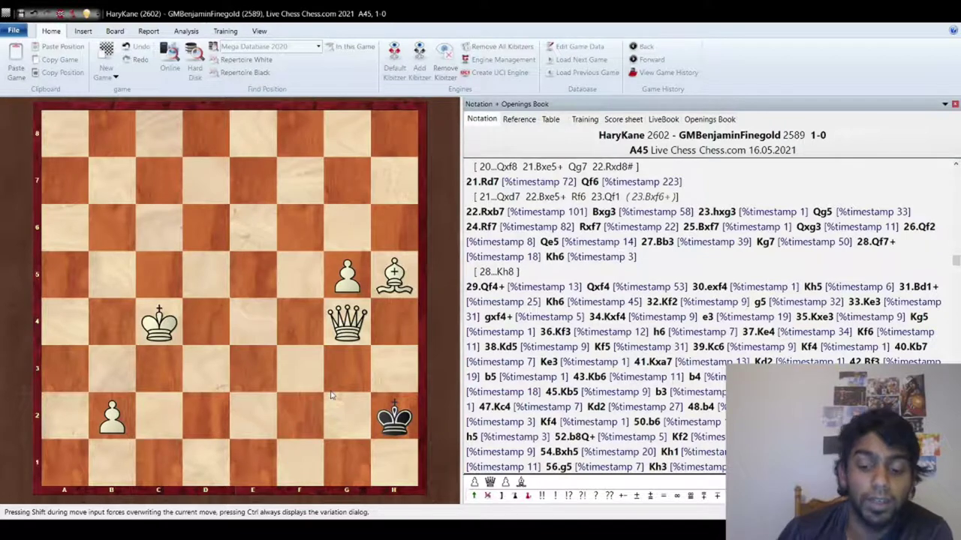
key(Right)
key(Right)
key(Right)
key(Right)
key(Right)
key(Right)
key(Right)
key(Right)
key(Right)
key(Right)
key(Right)
key(Right)
key(Right)
key(Right)
key(Right)
key(Right)
key(Right)
key(Right)
key(Right)
key(Right)
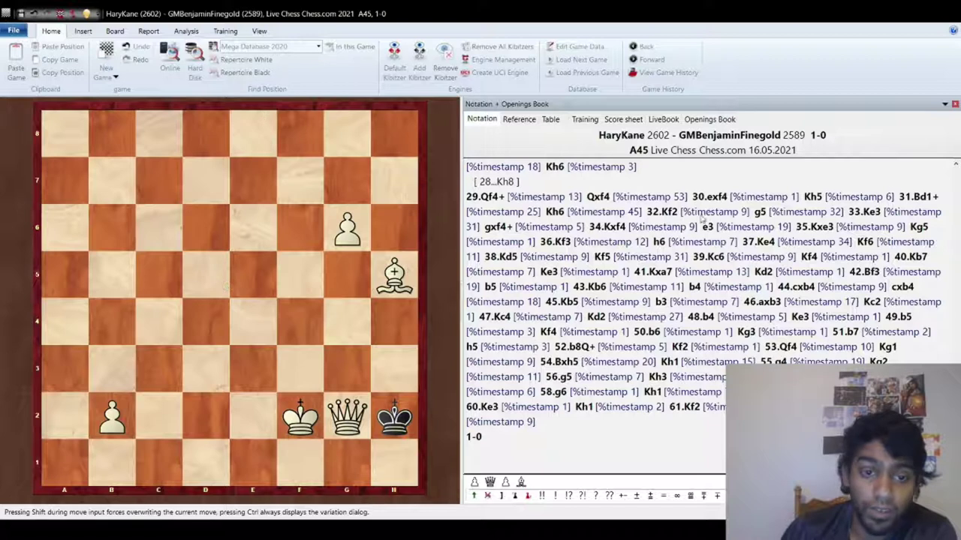
Jump to 36.Kf3 in the notation and step back through the main line to 24.Rf7.
click(569, 243)
key(Left)
key(Left)
key(Left)
key(Left)
key(Left)
key(Left)
key(Left)
key(Left)
key(Left)
key(Left)
key(Left)
key(Left)
key(Left)
key(Left)
key(Left)
key(Left)
key(Left)
key(Left)
key(Left)
key(Left)
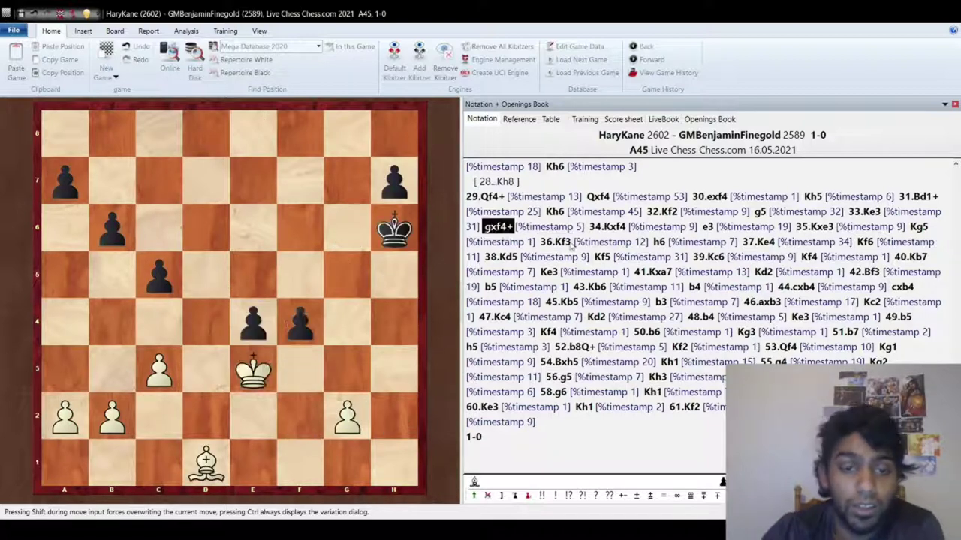
key(Left)
key(Left)
key(Left)
key(Left)
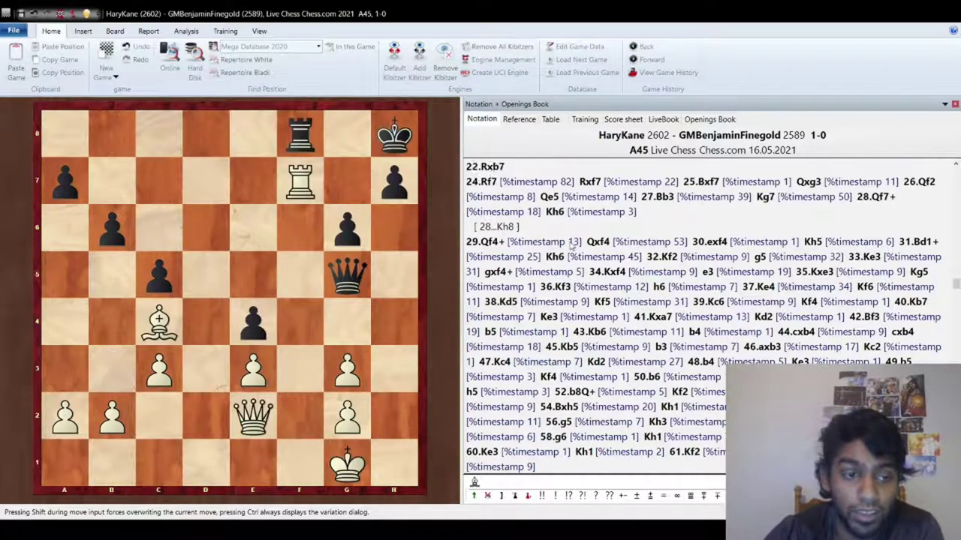
Step back past the 21...Qxd7 variation and 21.Rd7 to the pawn capture 19.fxe5.
key(Left)
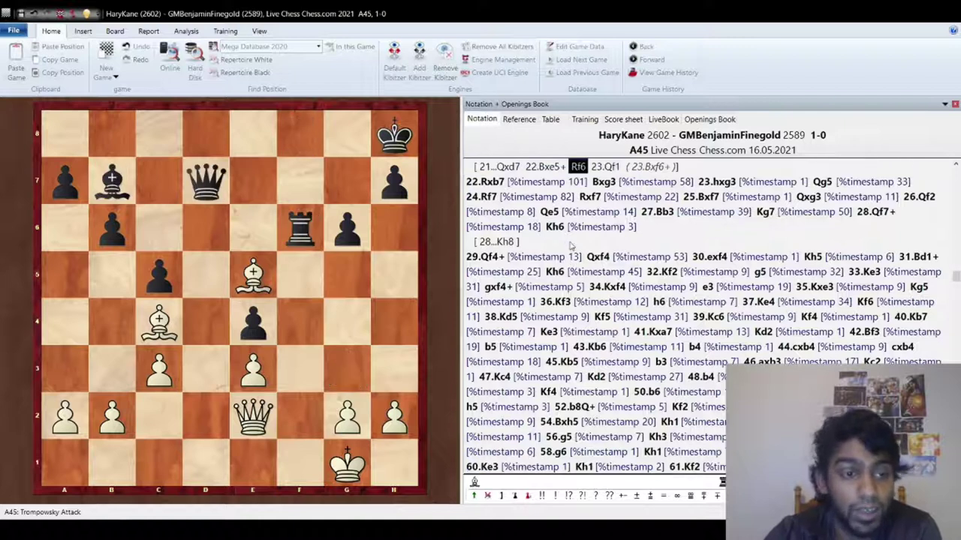
key(Left)
key(Left)
key(Left)
key(Left)
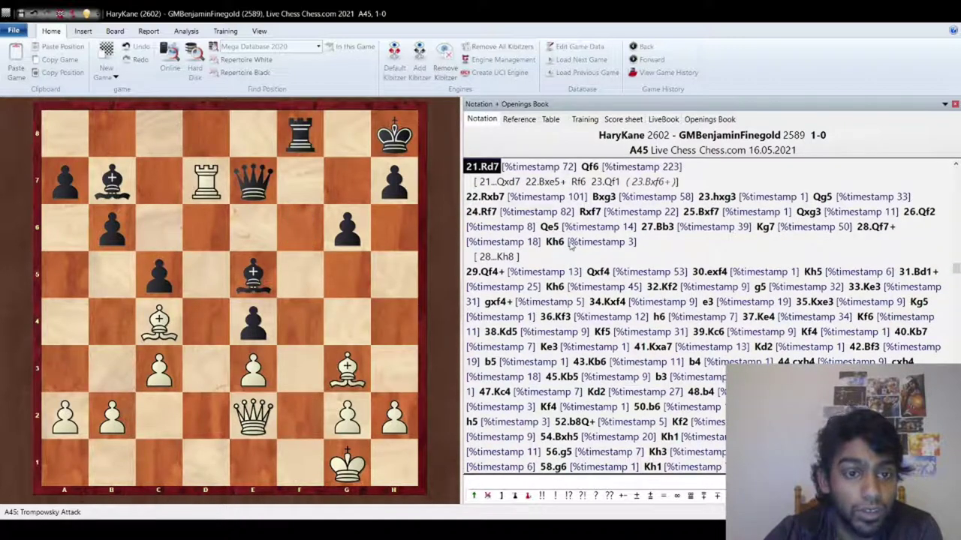
key(Left)
key(Left)
key(Left)
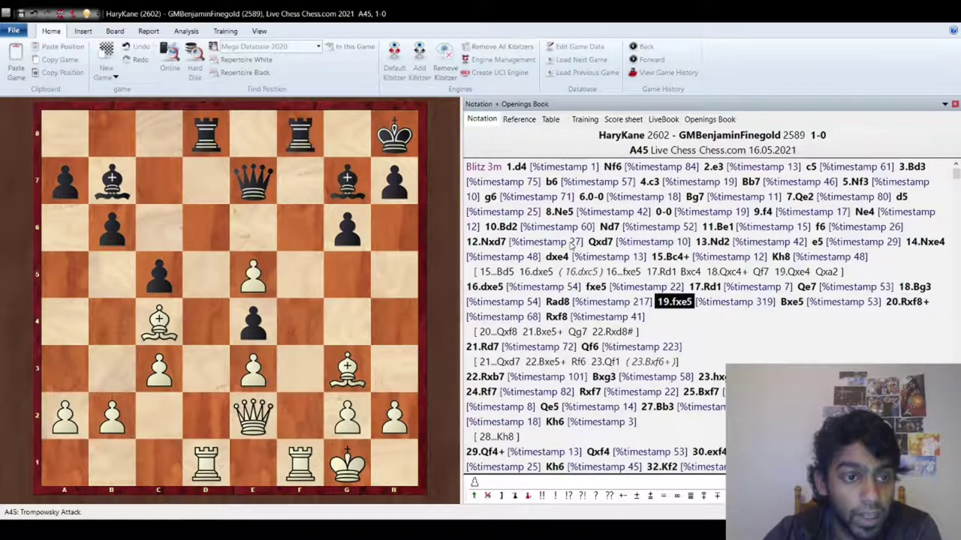
Replay the main line from 19...Bxe5 through the rook exchange on f8.
key(Right)
key(Right)
key(Right)
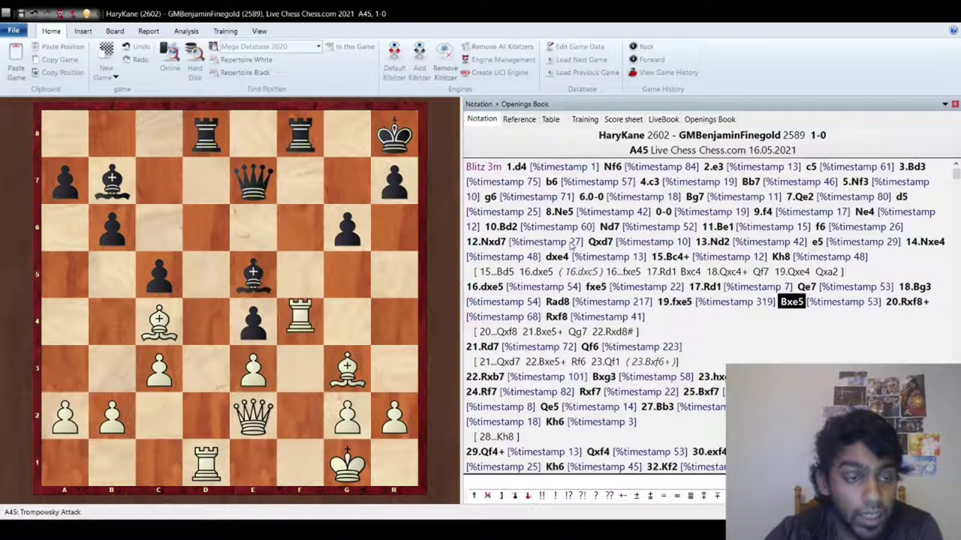
key(Right)
key(Right)
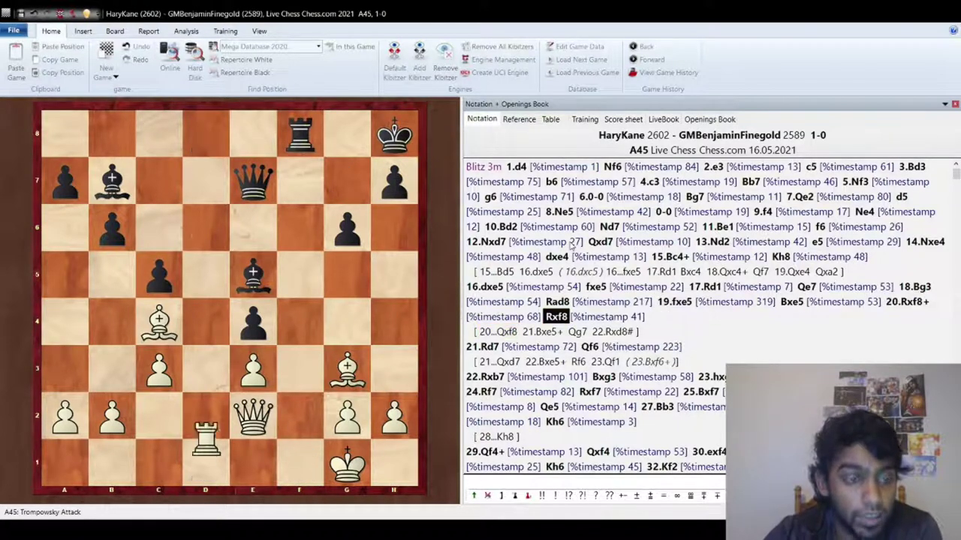